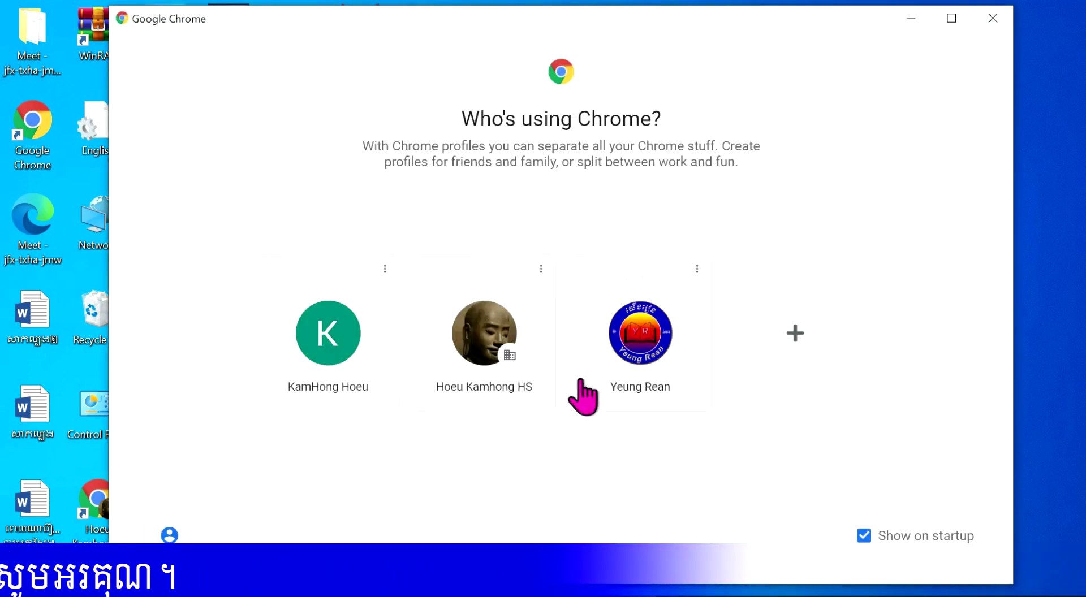
- Start Chrome with the second listed user profile and open Google Drive from the Google apps
{"action": "left_click", "coordinate": [493, 320]}
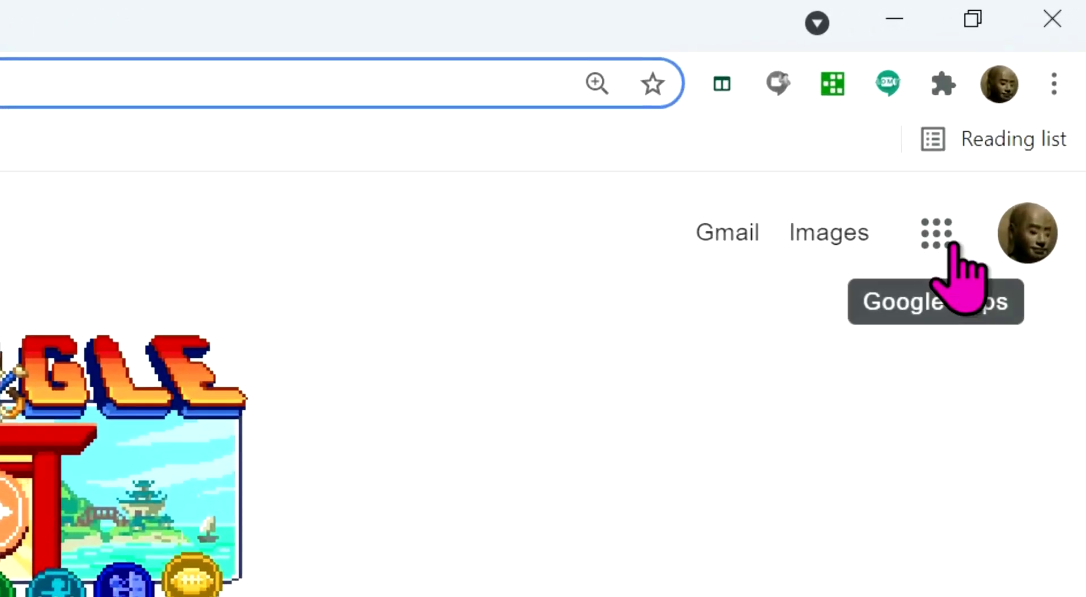
{"action": "left_click", "coordinate": [952, 245]}
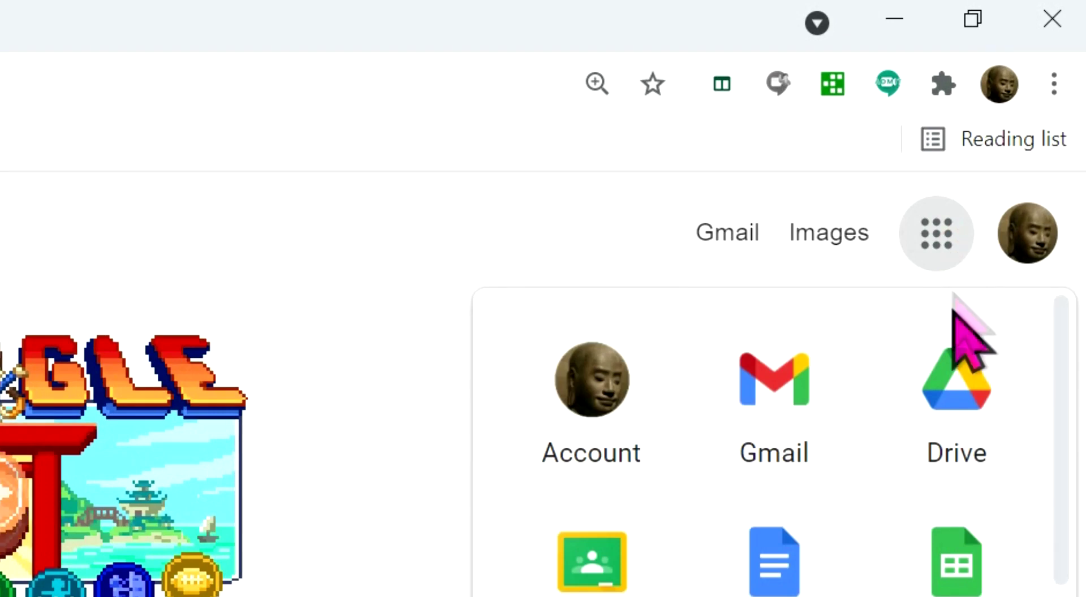
{"action": "left_click", "coordinate": [961, 398]}
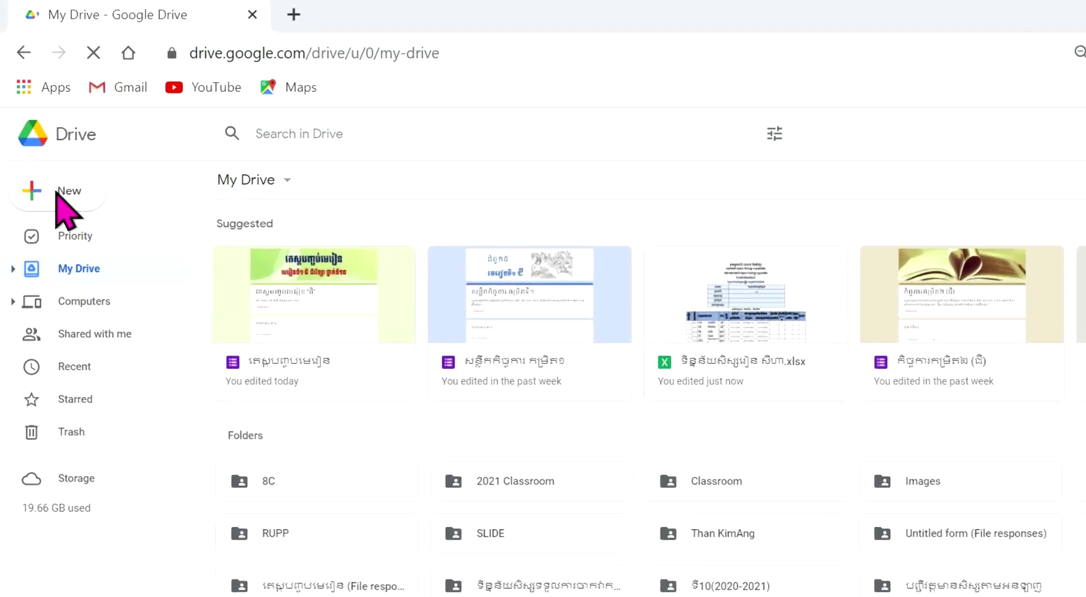
- Create a new blank quiz in Google Forms from My Drive
{"action": "left_click", "coordinate": [66, 222]}
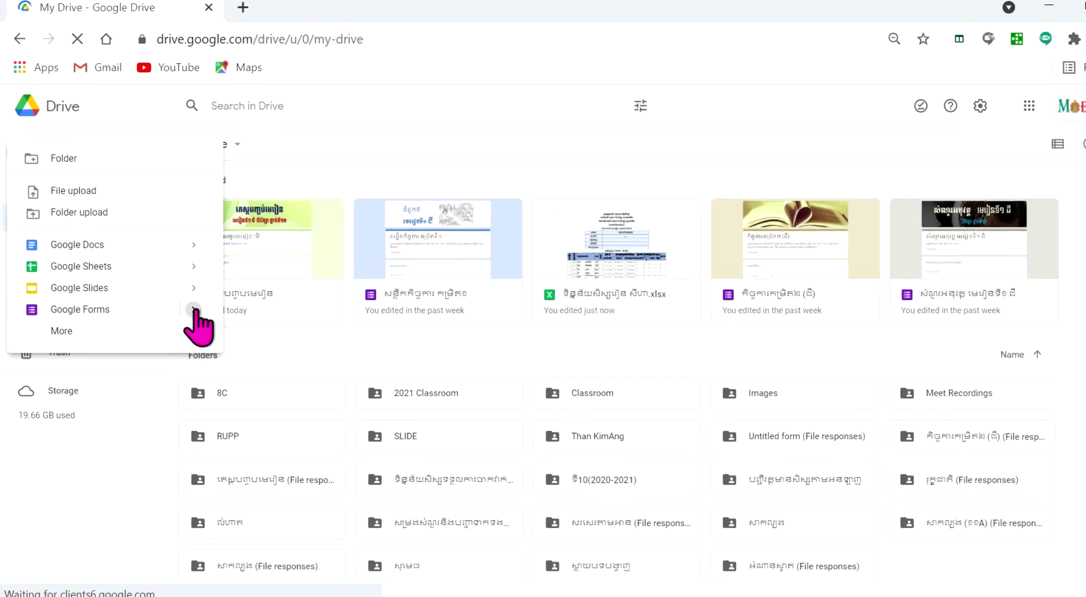
{"action": "left_click", "coordinate": [194, 309]}
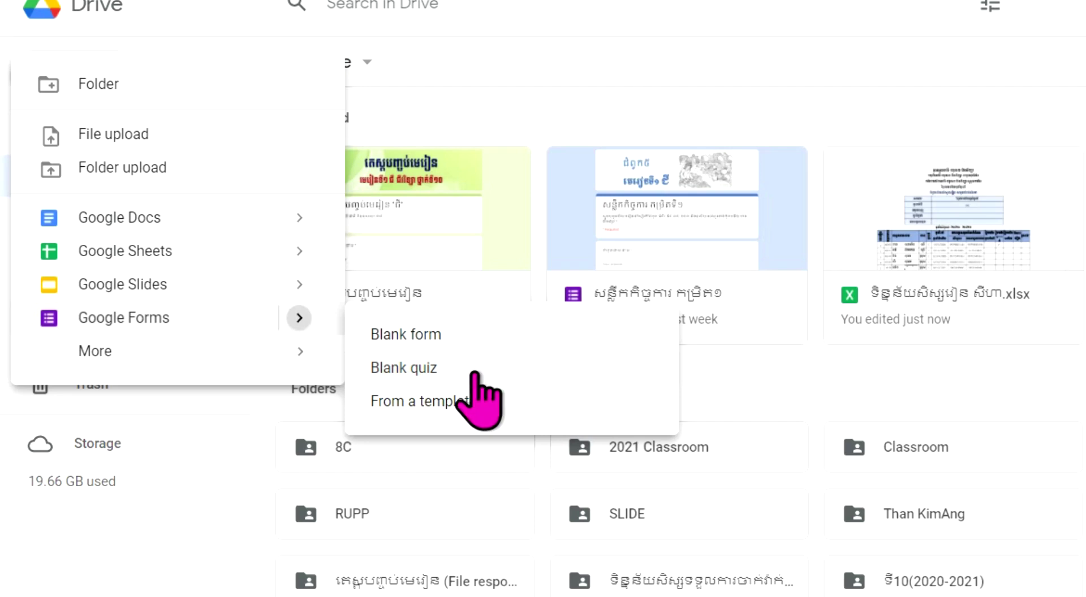
{"action": "left_click", "coordinate": [436, 369]}
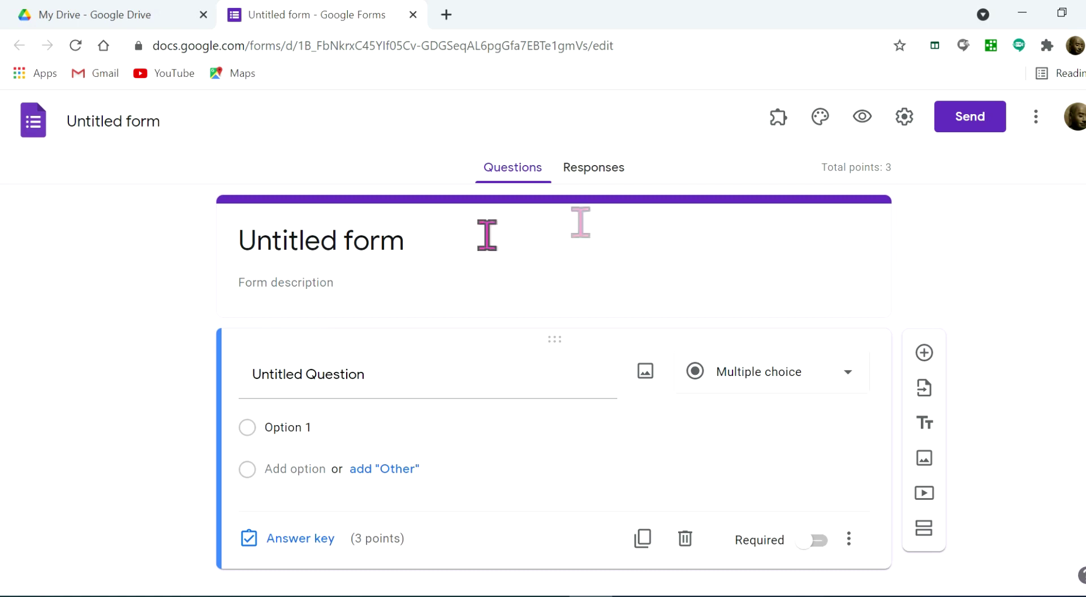
- Name the form "តេស្តបញ្ចប់មេរៀន" and apply the same text as its title
{"action": "left_click", "coordinate": [414, 255]}
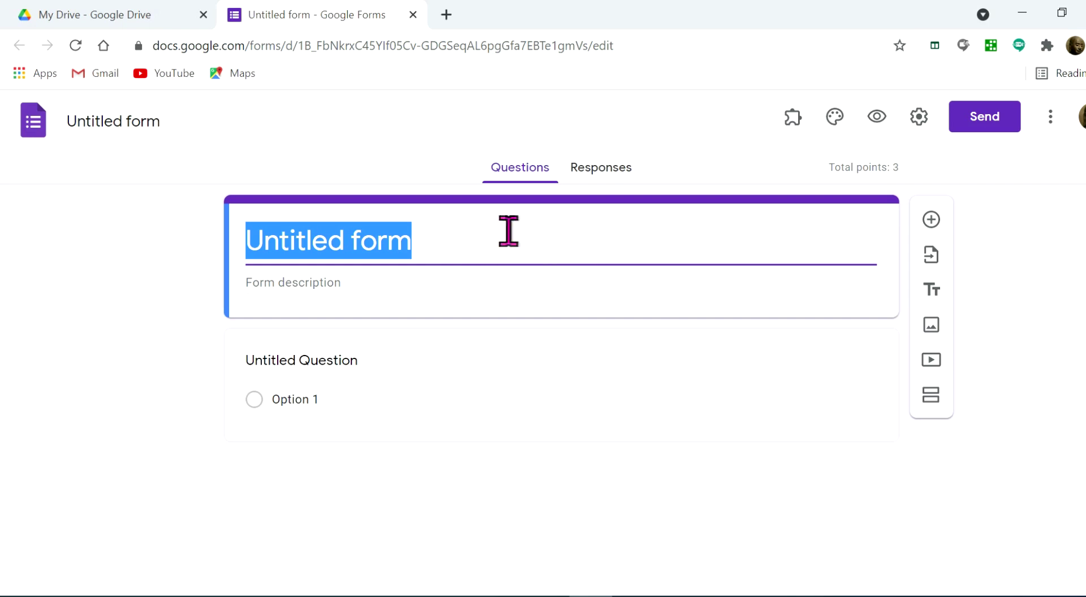
{"action": "left_click", "coordinate": [125, 128]}
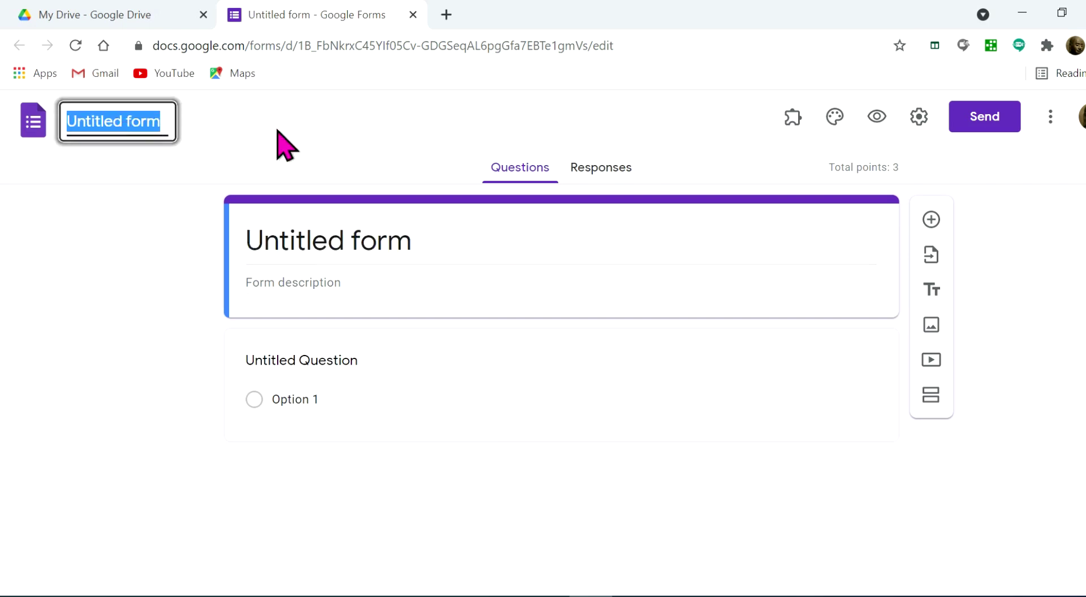
{"action": "type", "text": "TE"}
{"action": "key", "text": "BackSpace"}
{"action": "key", "text": "BackSpace"}
{"action": "type", "text": "តេស"}
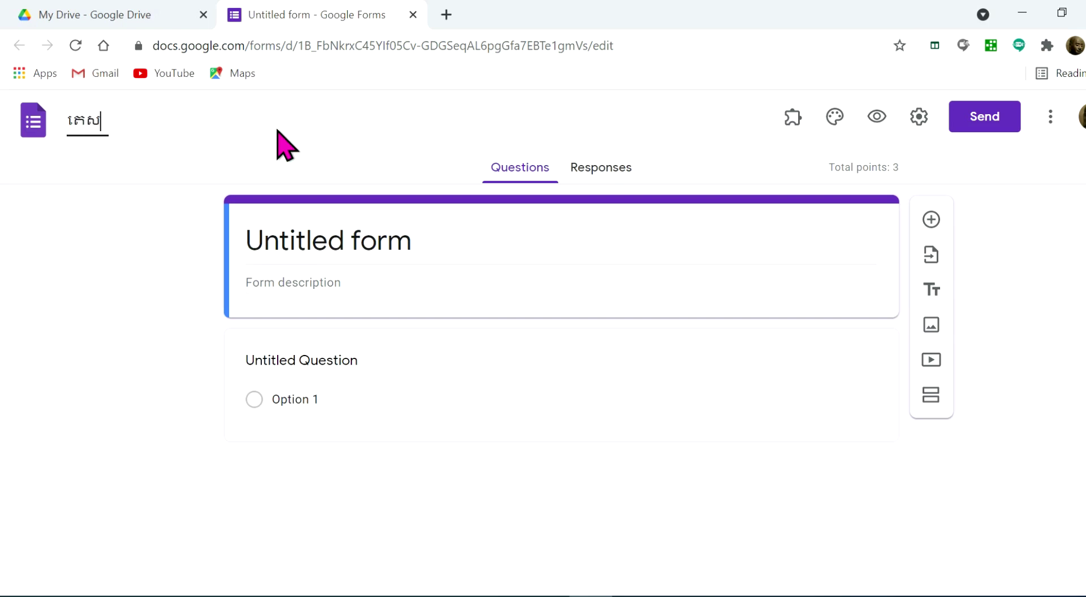
{"action": "type", "text": "្តបញ្ញប់មេរៀន"}
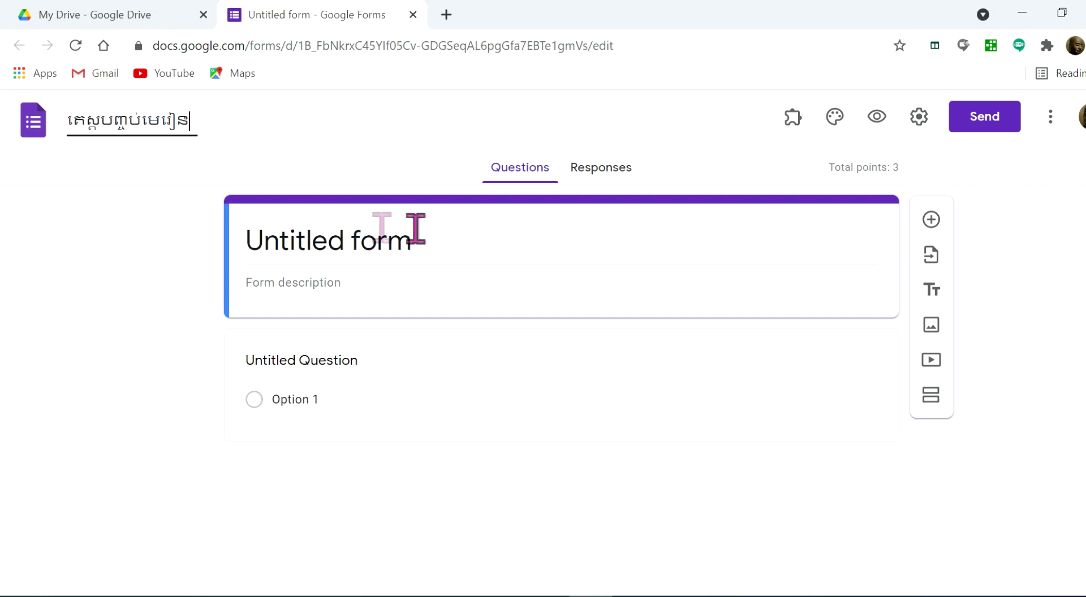
{"action": "left_click", "coordinate": [460, 238]}
{"action": "left_click", "coordinate": [390, 278]}
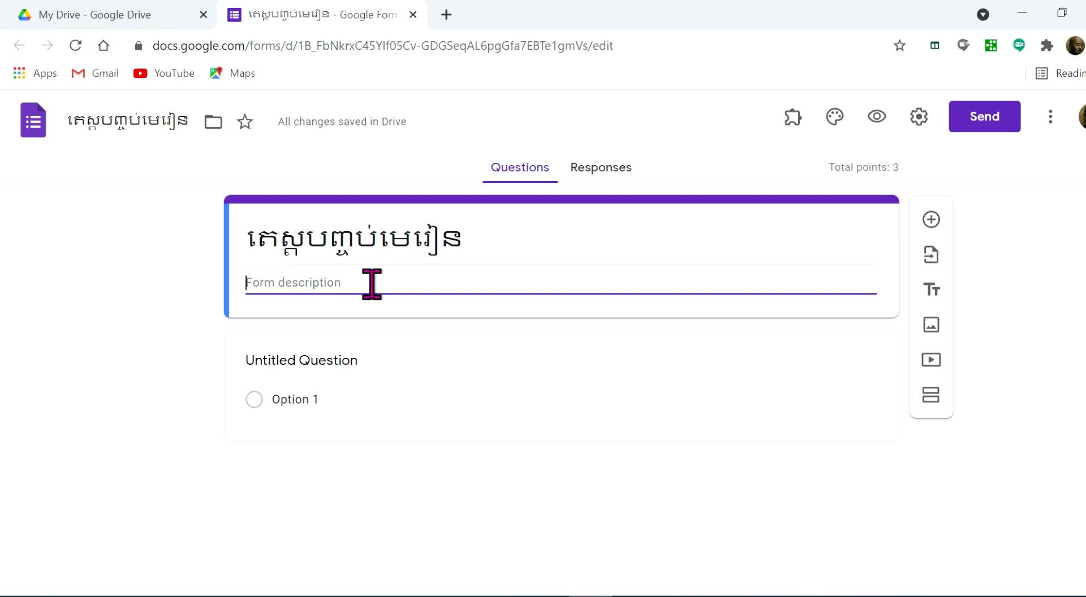
- Choose the existing form "សាកល្បង ជីវវិទ្យា ថ្នាក់ទី១០(មិថុនា)" as the source for importing questions
{"action": "left_click", "coordinate": [377, 362]}
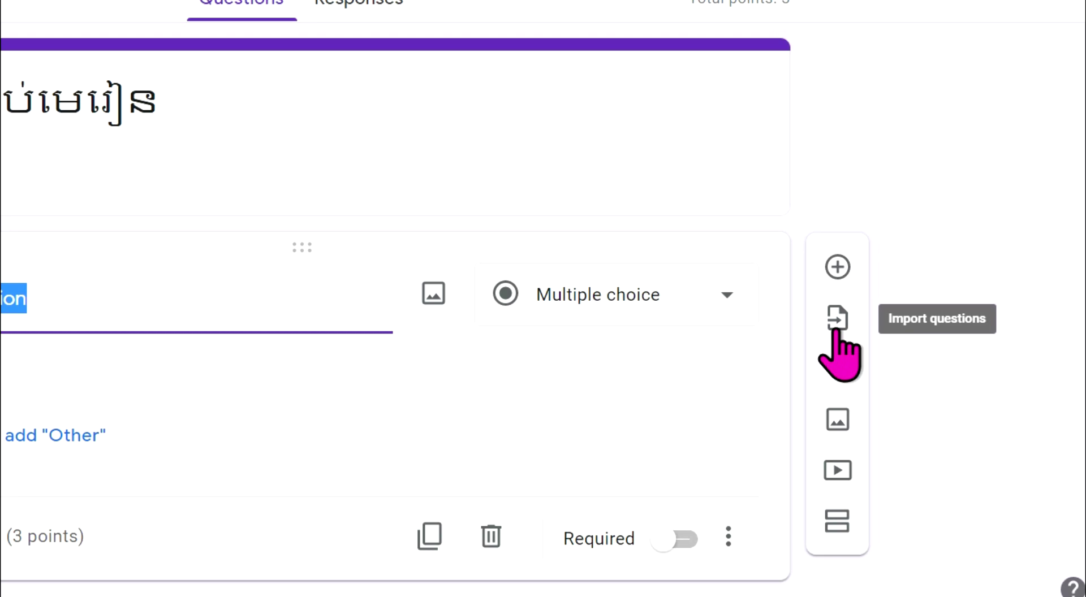
{"action": "left_click", "coordinate": [836, 319]}
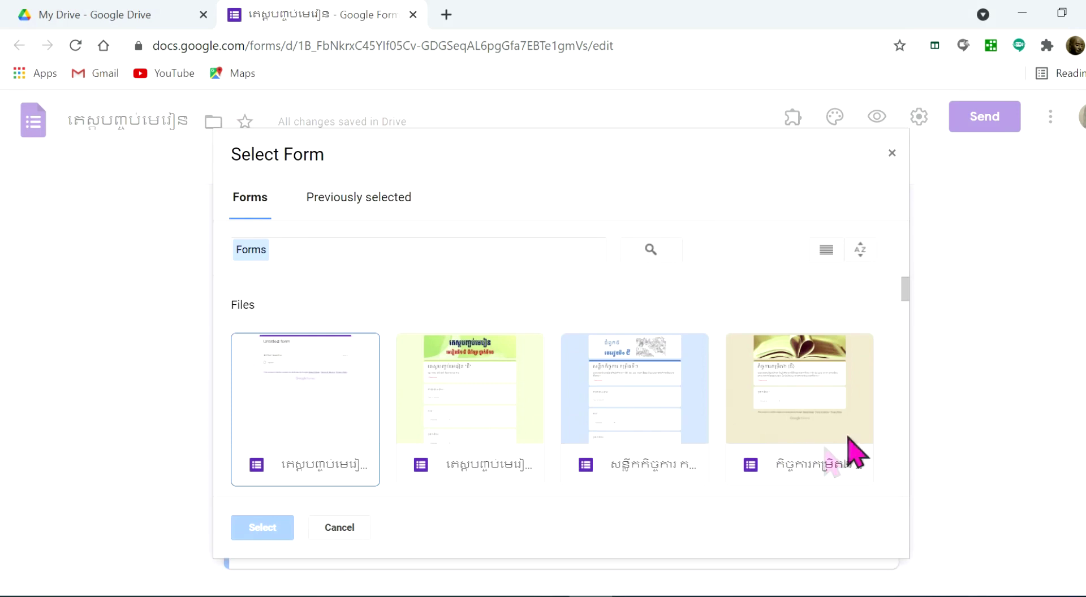
{"action": "left_click_drag", "start_coordinate": [904, 297], "coordinate": [895, 378]}
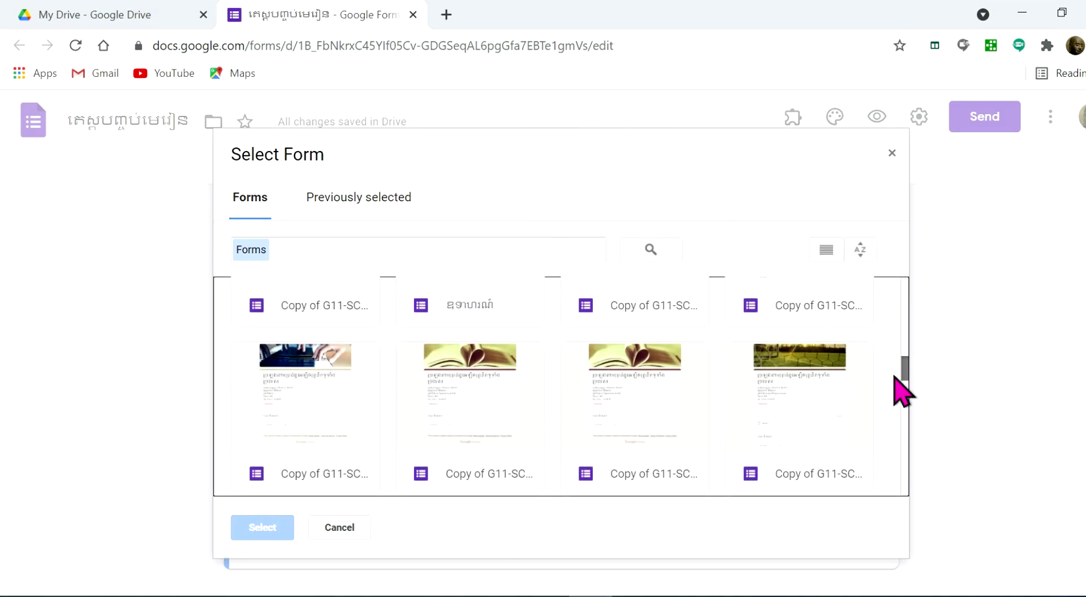
{"action": "left_click_drag", "start_coordinate": [895, 378], "coordinate": [882, 344]}
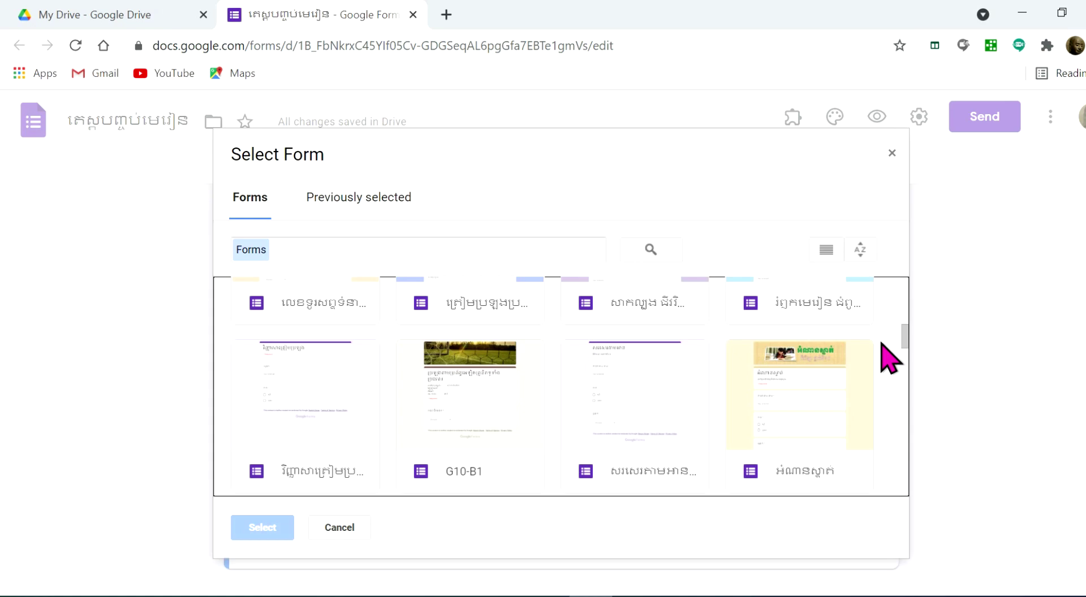
{"action": "left_click_drag", "start_coordinate": [904, 338], "coordinate": [902, 327]}
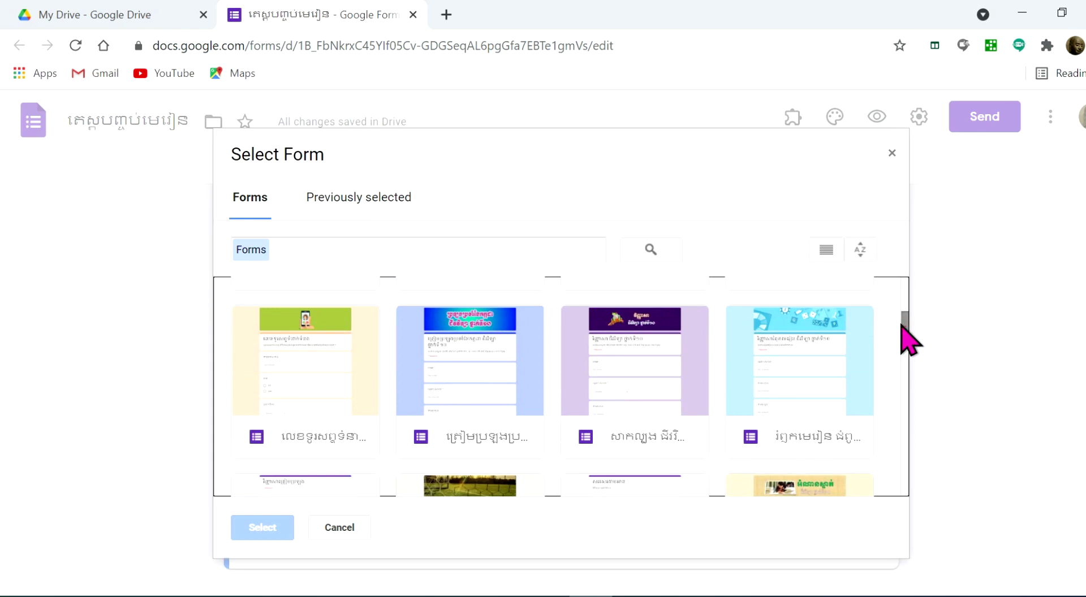
{"action": "left_click", "coordinate": [652, 344]}
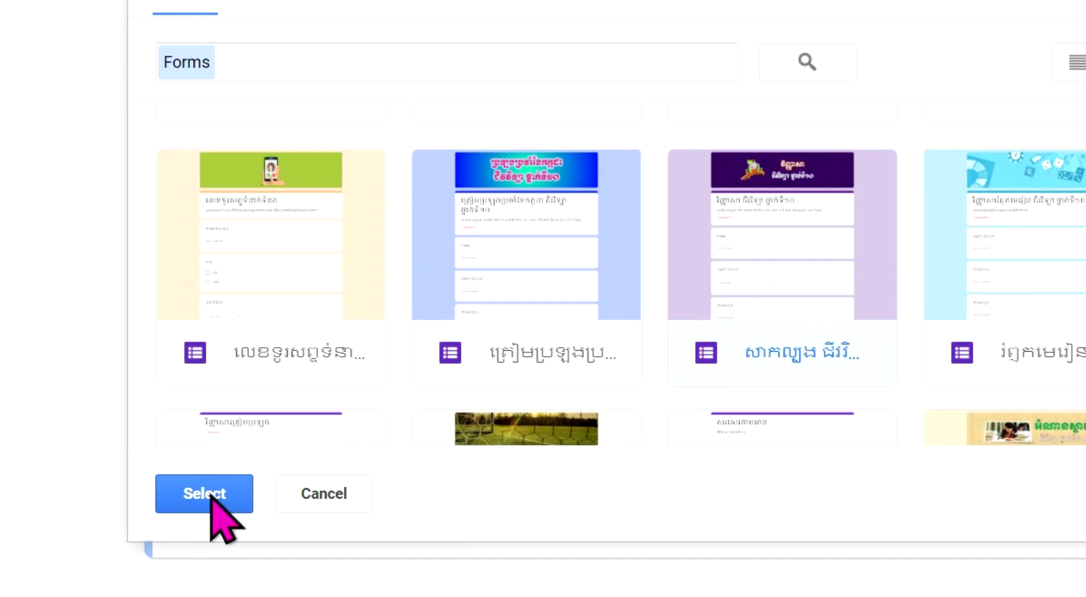
{"action": "left_click", "coordinate": [205, 493]}
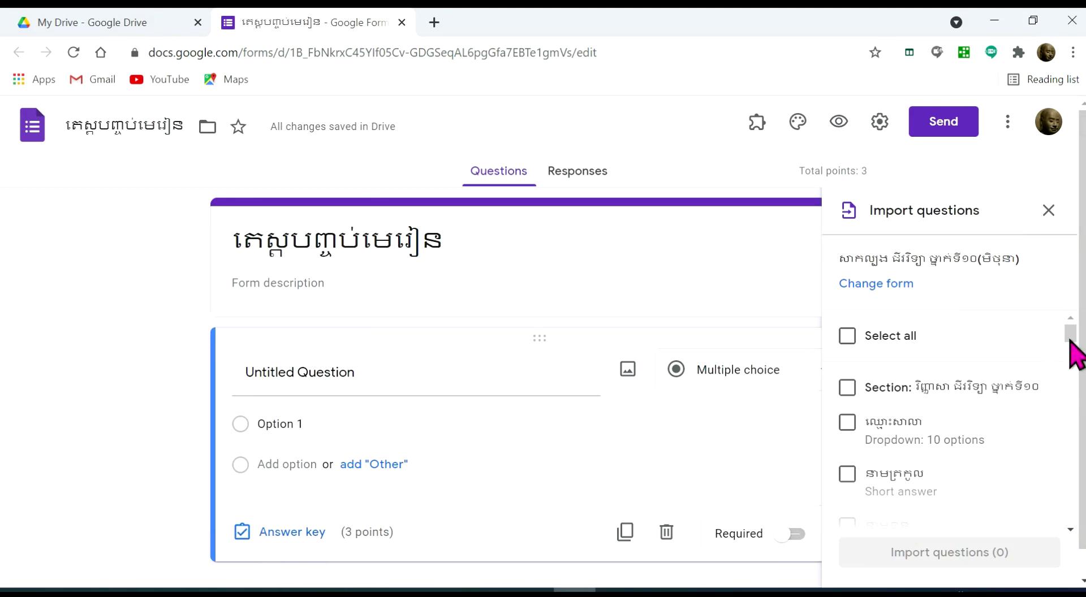
- Mark the whole section "វិញ្ញាសា ជីវវិទ្យា ថ្នាក់ទី១០", with its student detail questions, for import
{"action": "left_click", "coordinate": [849, 337]}
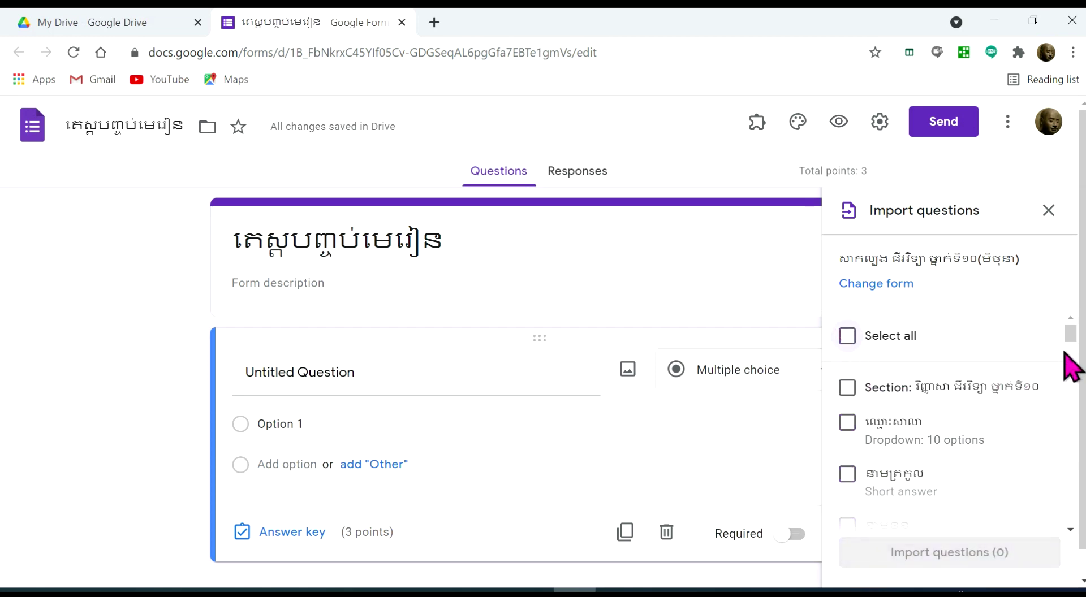
{"action": "scroll", "coordinate": [1071, 365], "scroll_direction": "down", "scroll_amount": 1}
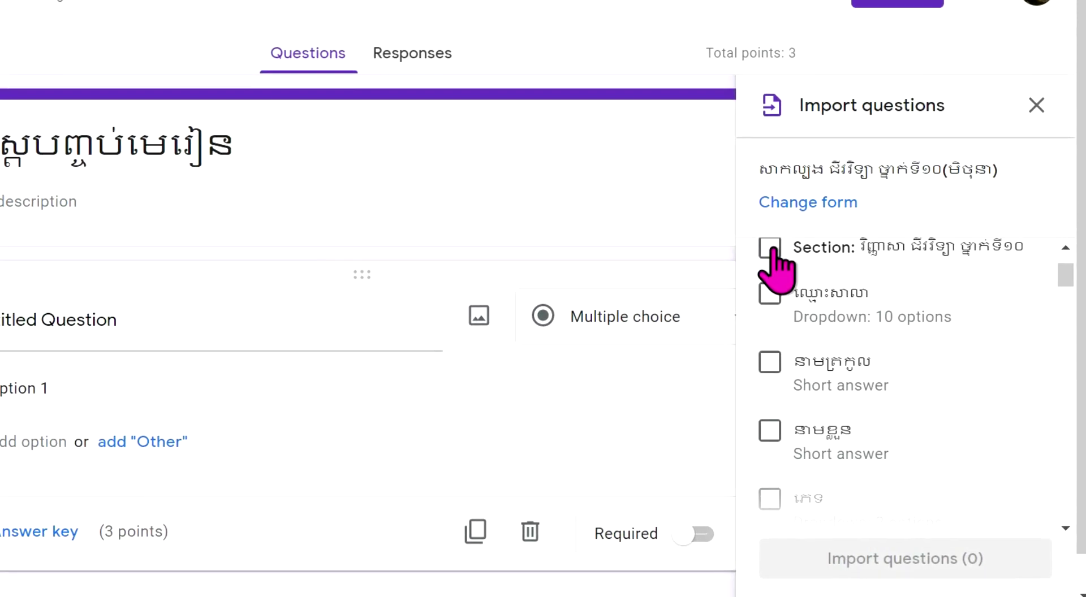
{"action": "left_click", "coordinate": [771, 249]}
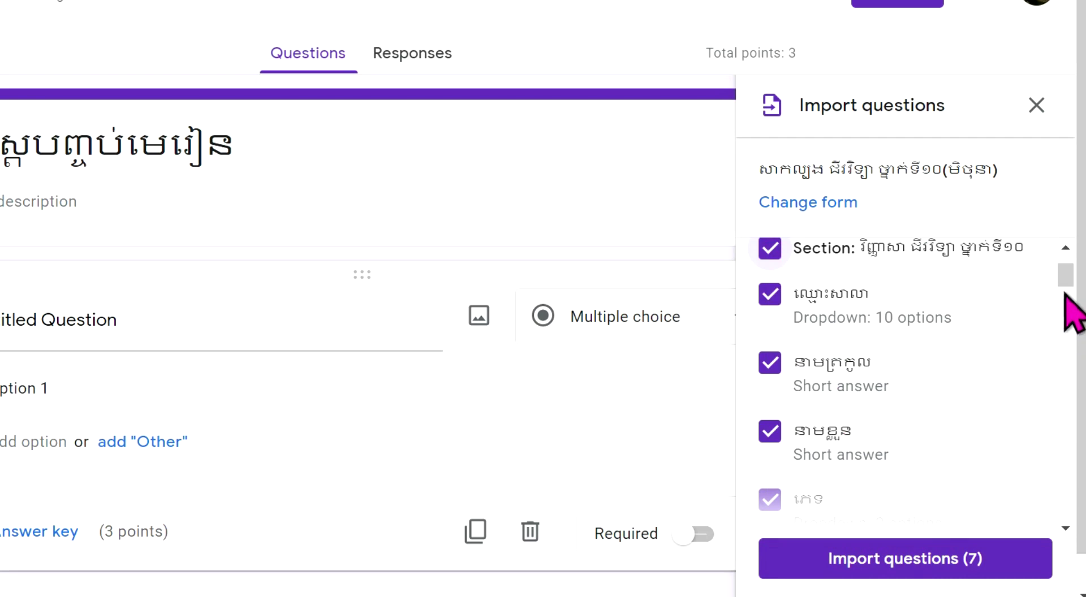
- Try marking the section "សំណួរទី១" and its multiple-choice question for import, clearing both again
{"action": "left_click_drag", "start_coordinate": [1065, 278], "coordinate": [1069, 305]}
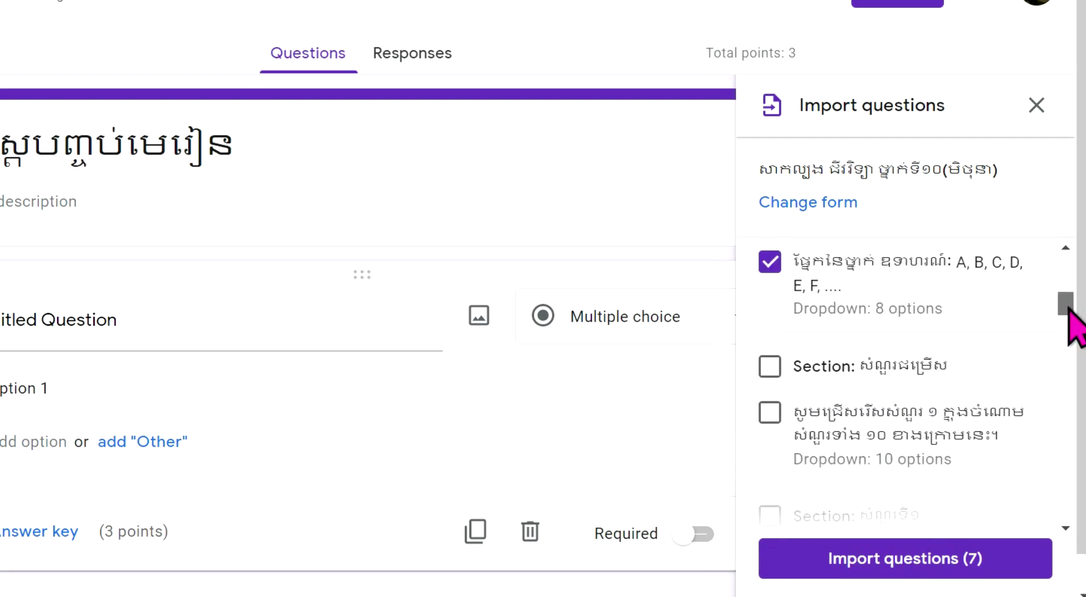
{"action": "left_click_drag", "start_coordinate": [1069, 308], "coordinate": [1068, 325]}
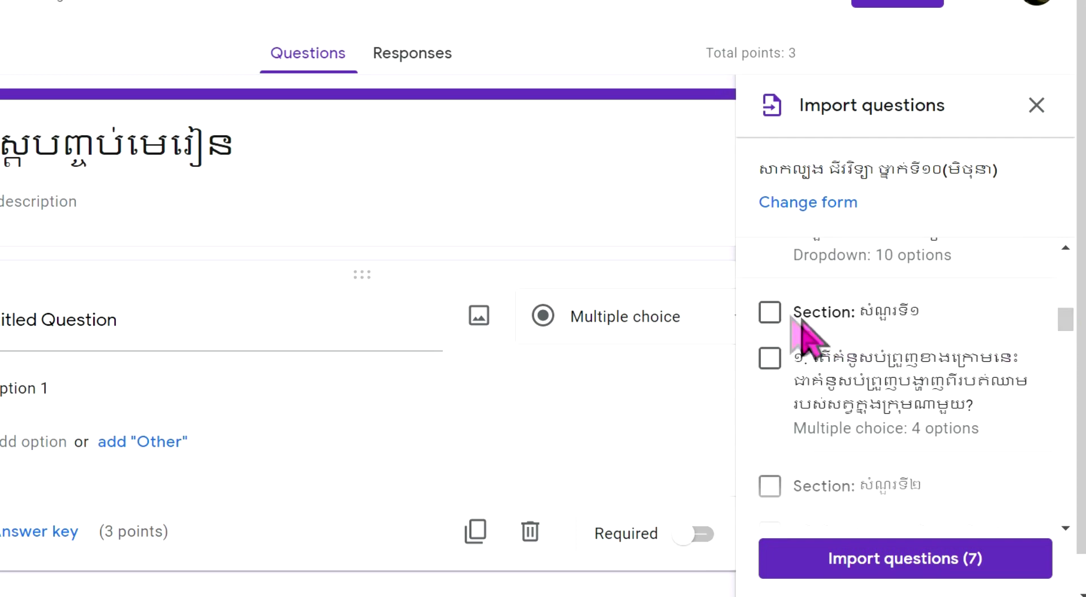
{"action": "left_click", "coordinate": [767, 311]}
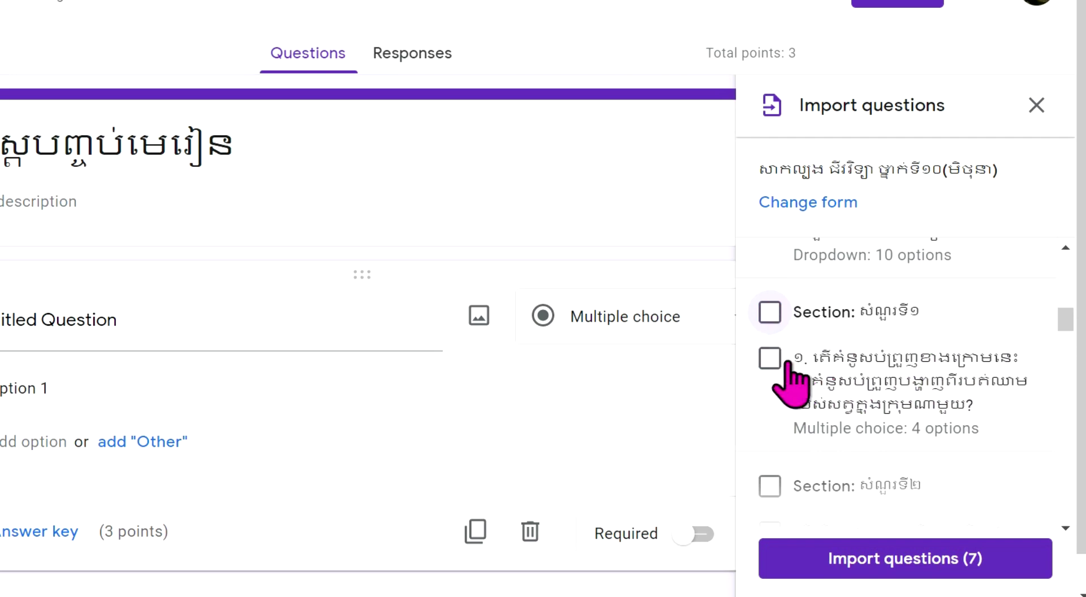
{"action": "left_click", "coordinate": [770, 359]}
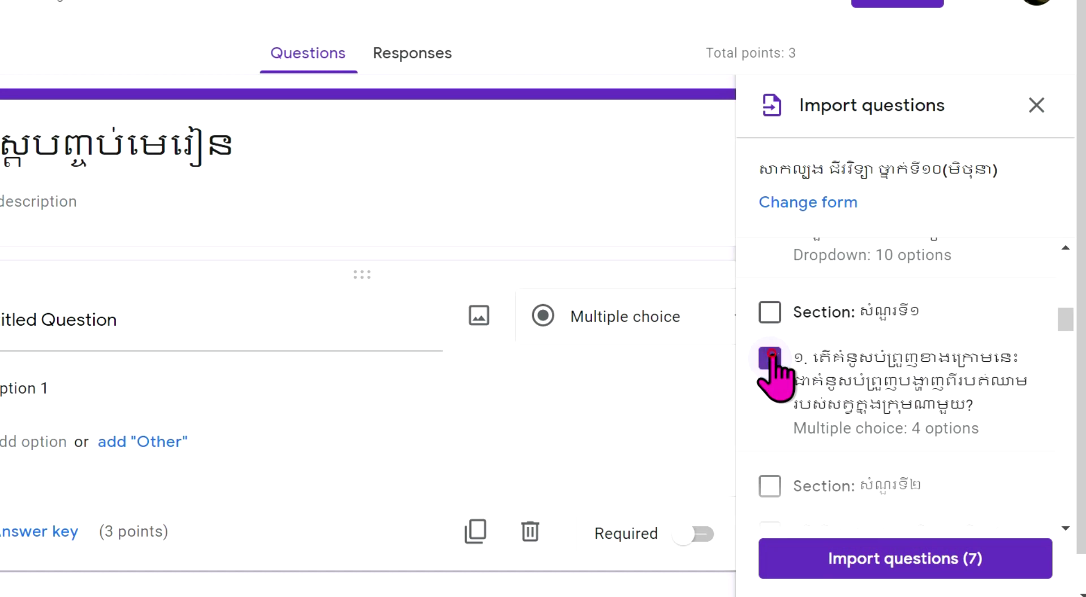
{"action": "left_click", "coordinate": [771, 359]}
- Try marking the section "សំណួរទី៣" and its question for import, clearing the selection again
{"action": "left_click_drag", "start_coordinate": [1064, 321], "coordinate": [1066, 350]}
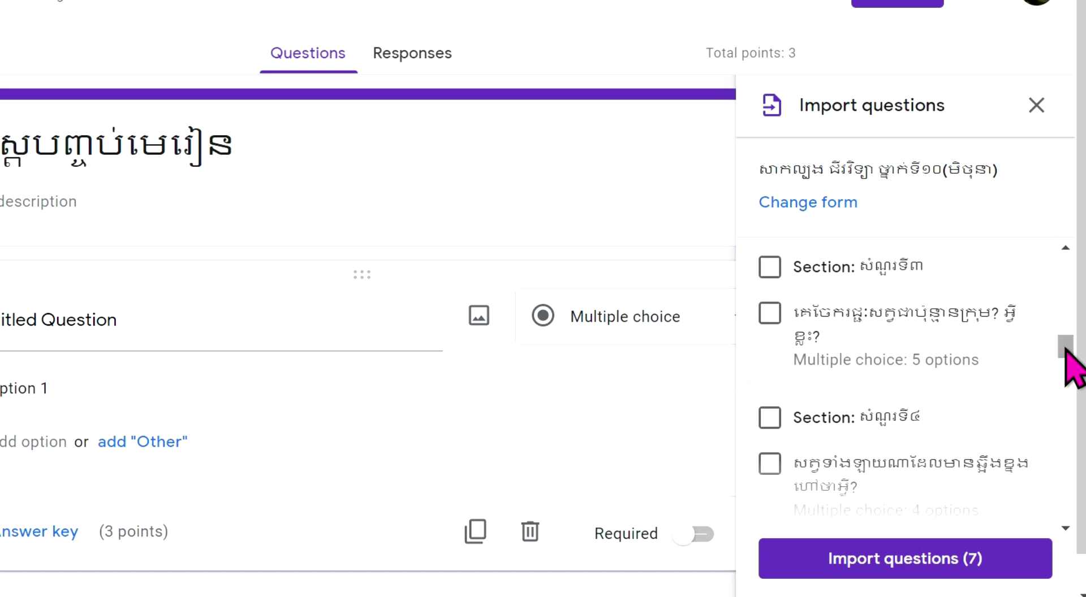
{"action": "left_click", "coordinate": [776, 315]}
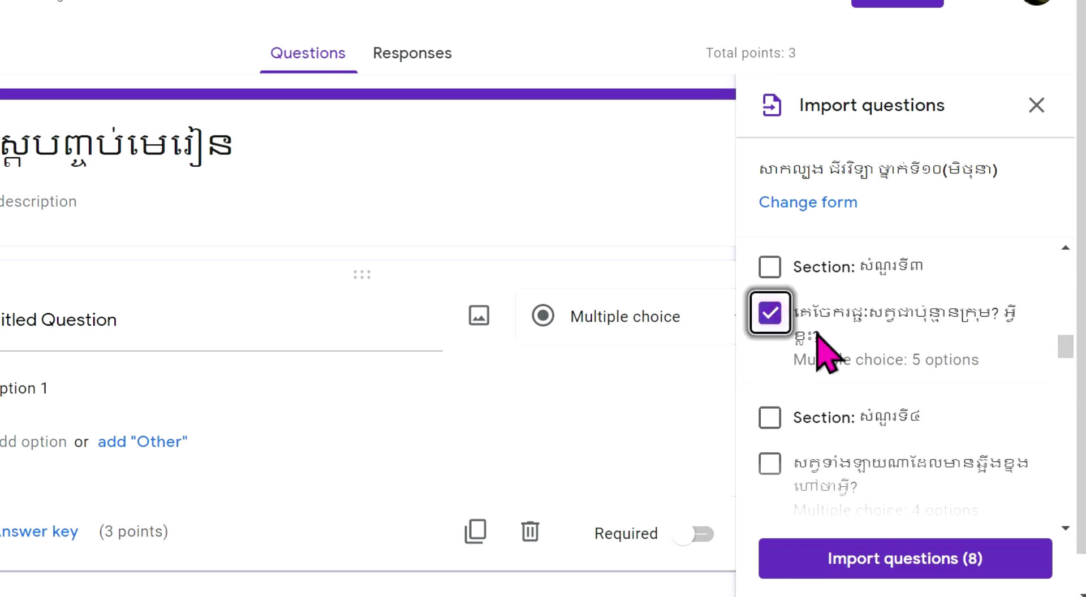
{"action": "left_click", "coordinate": [770, 265]}
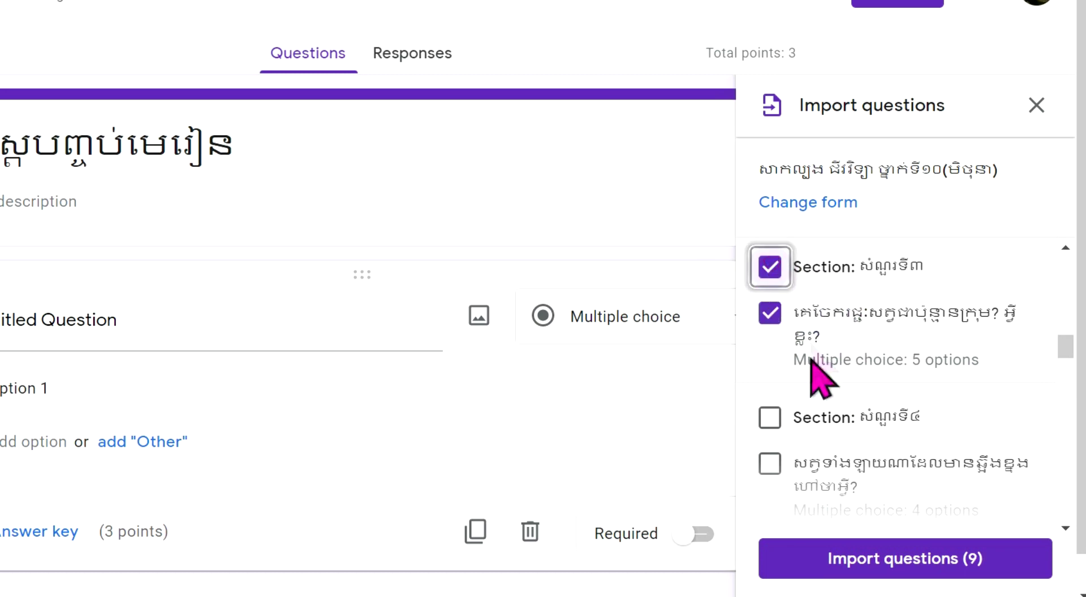
{"action": "left_click", "coordinate": [770, 265]}
- Try marking the section "សំណួរទី១០" together with its question for import, clearing the selection again
{"action": "left_click_drag", "start_coordinate": [1068, 346], "coordinate": [1056, 418]}
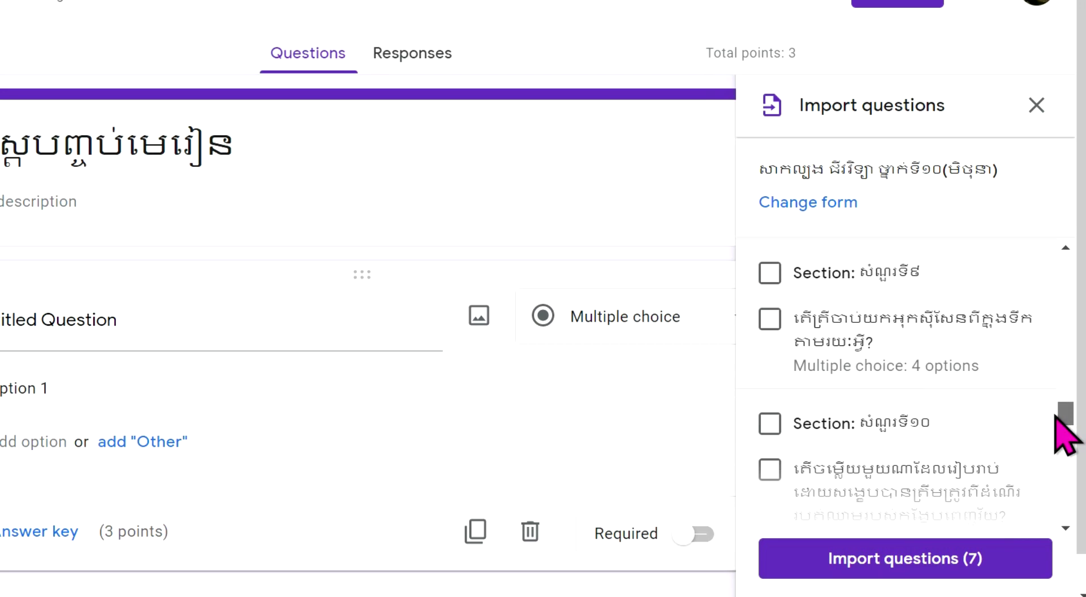
{"action": "left_click", "coordinate": [770, 423]}
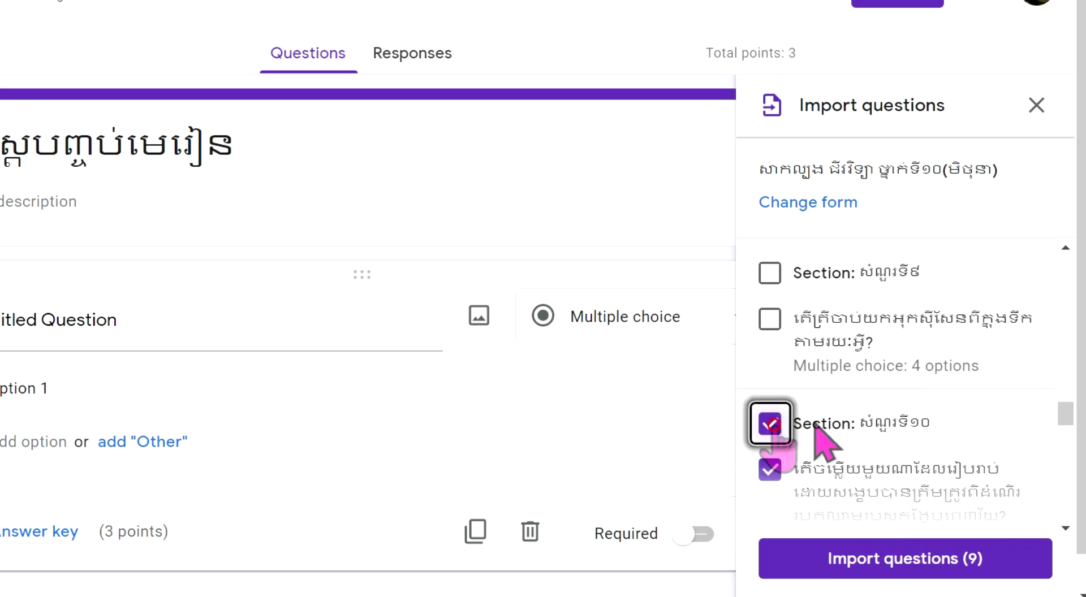
{"action": "scroll", "coordinate": [1065, 407], "scroll_direction": "down", "scroll_amount": 1}
{"action": "mouse_move", "coordinate": [1067, 419]}
{"action": "left_mouse_down"}
{"action": "mouse_move", "coordinate": [1069, 436]}
{"action": "mouse_move", "coordinate": [1069, 427]}
{"action": "left_mouse_up"}
{"action": "left_click", "coordinate": [770, 362]}
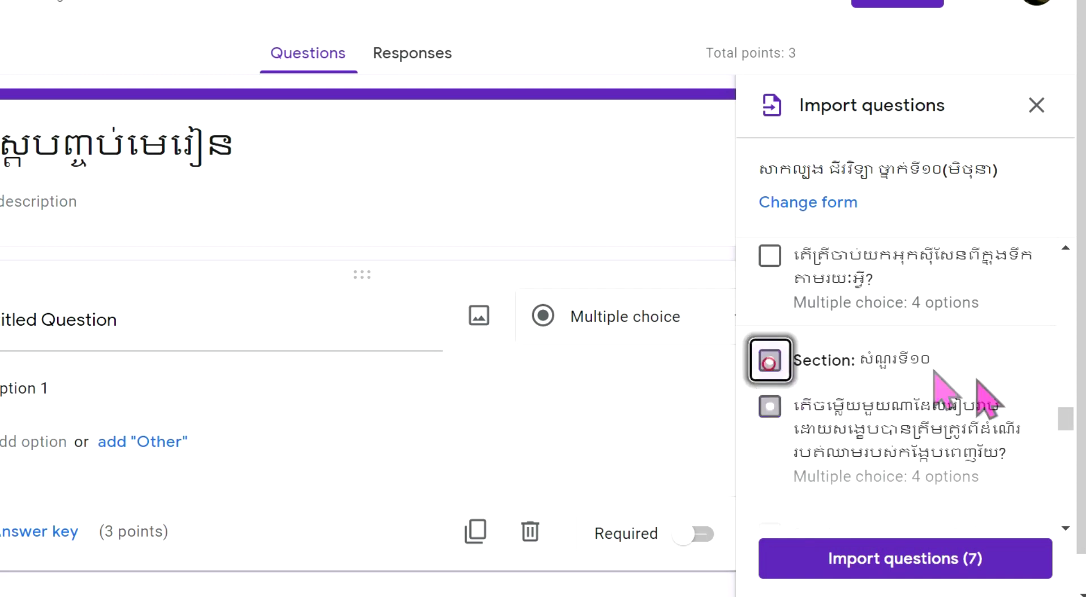
- Try marking the entire section "II- សំណួរពហុជ្រើសរើស" for import, clearing the selection again
{"action": "left_click_drag", "start_coordinate": [1070, 418], "coordinate": [1048, 438]}
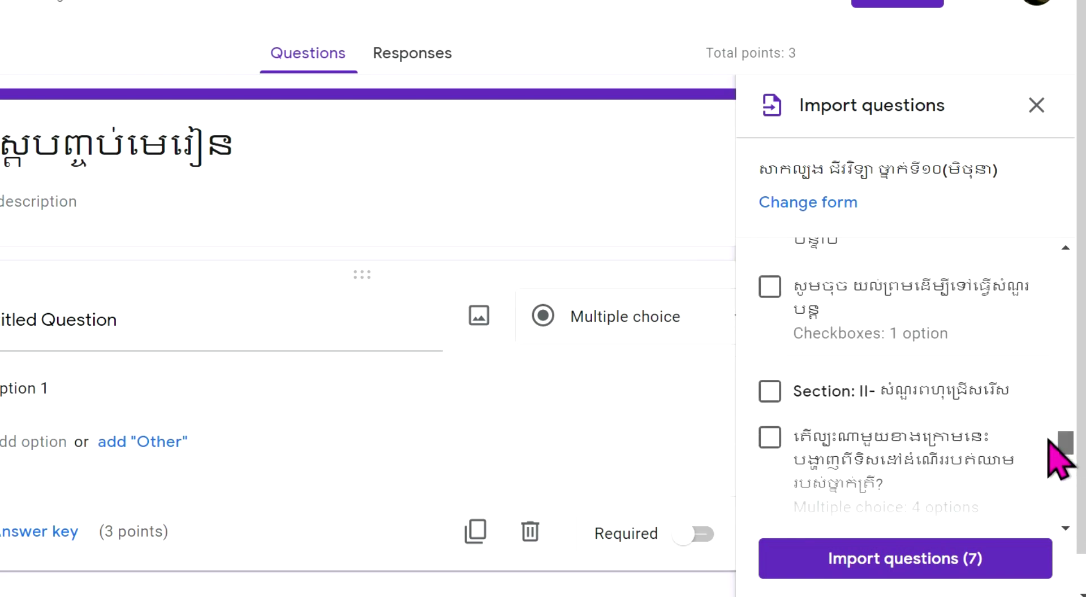
{"action": "left_click", "coordinate": [771, 391]}
{"action": "mouse_move", "coordinate": [1067, 441]}
{"action": "left_mouse_down"}
{"action": "mouse_move", "coordinate": [1072, 480]}
{"action": "mouse_move", "coordinate": [1061, 443]}
{"action": "left_mouse_up"}
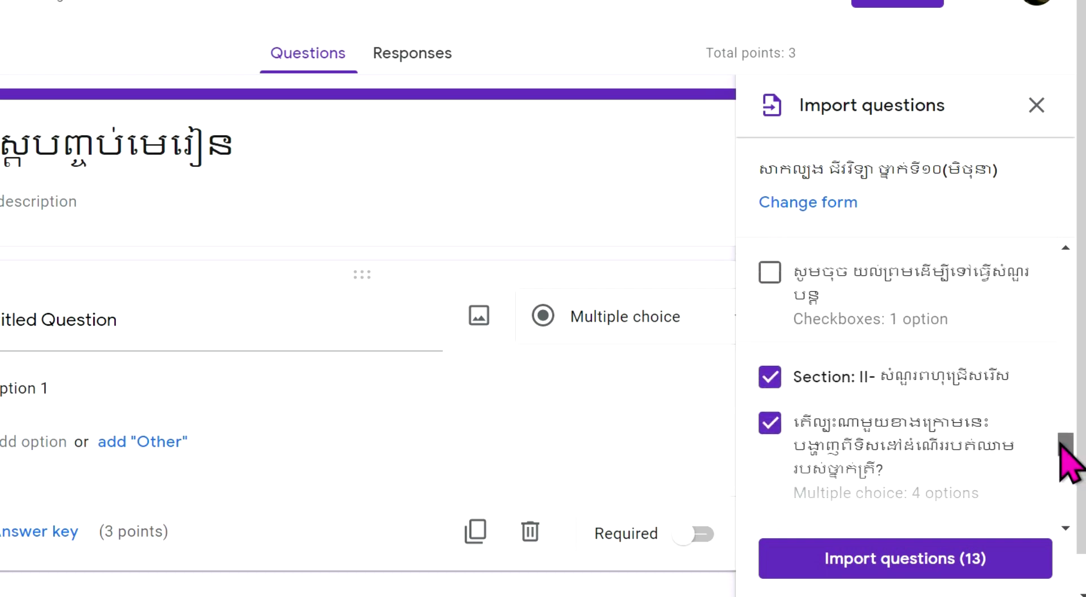
{"action": "left_click", "coordinate": [769, 377]}
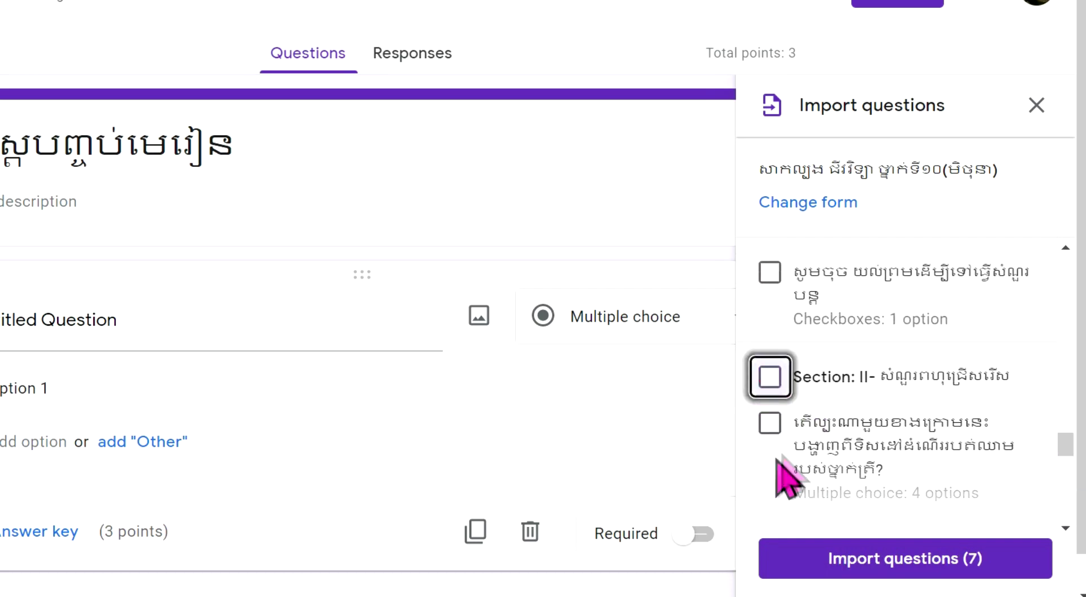
- Mark the multiple-choice questions on fish blood circulation, frog classification and the worm that loosens soil, and import all marked questions
{"action": "left_click", "coordinate": [770, 424]}
{"action": "left_click_drag", "start_coordinate": [1066, 444], "coordinate": [1067, 474]}
{"action": "left_click", "coordinate": [764, 373]}
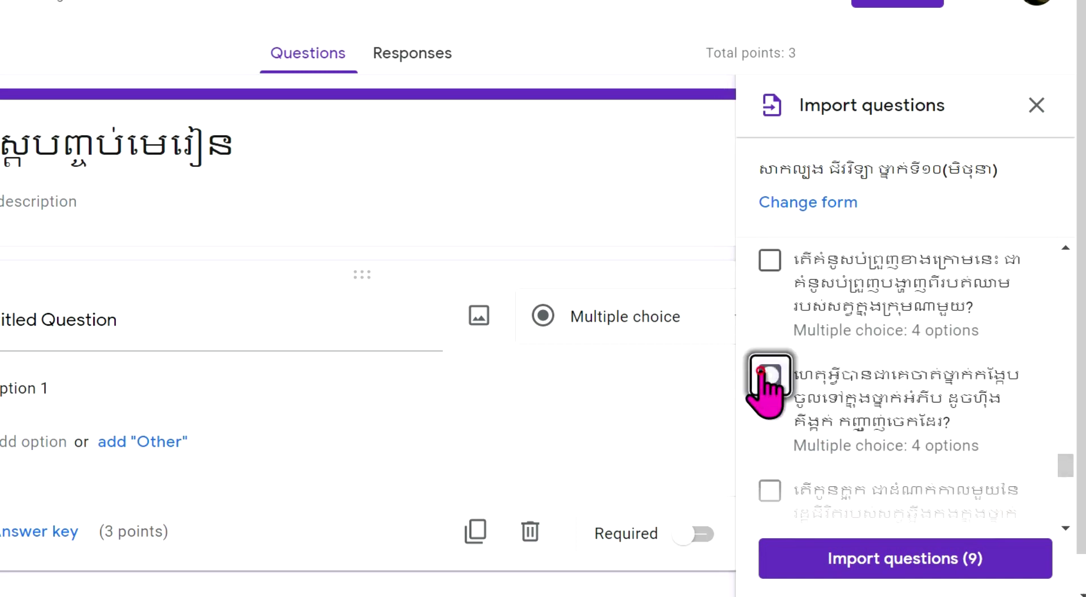
{"action": "mouse_move", "coordinate": [1067, 478]}
{"action": "left_mouse_down"}
{"action": "mouse_move", "coordinate": [1072, 492]}
{"action": "mouse_move", "coordinate": [1067, 484]}
{"action": "left_mouse_up"}
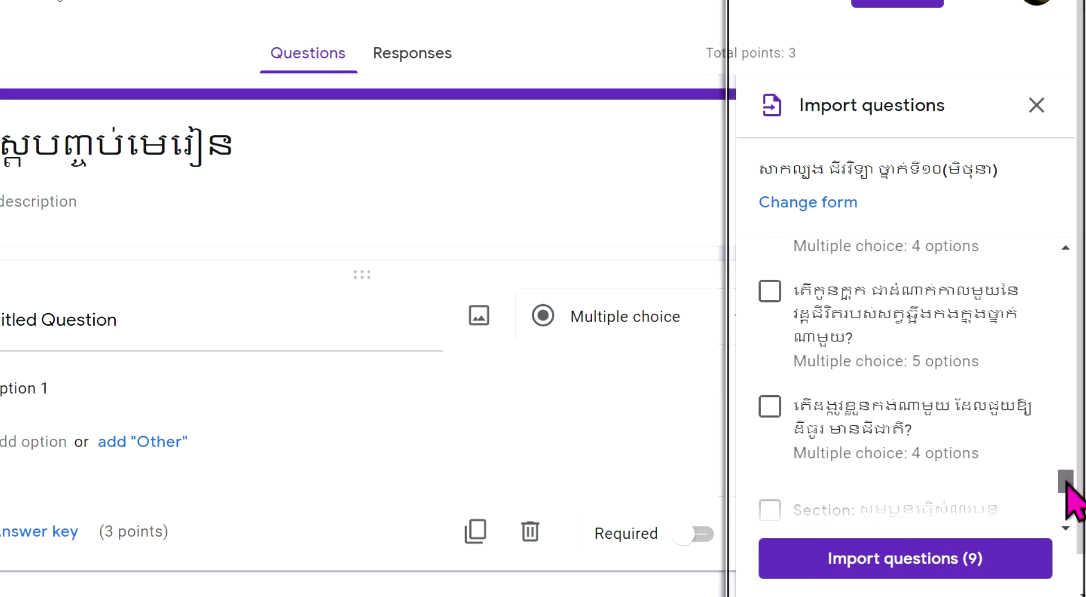
{"action": "left_click", "coordinate": [770, 406]}
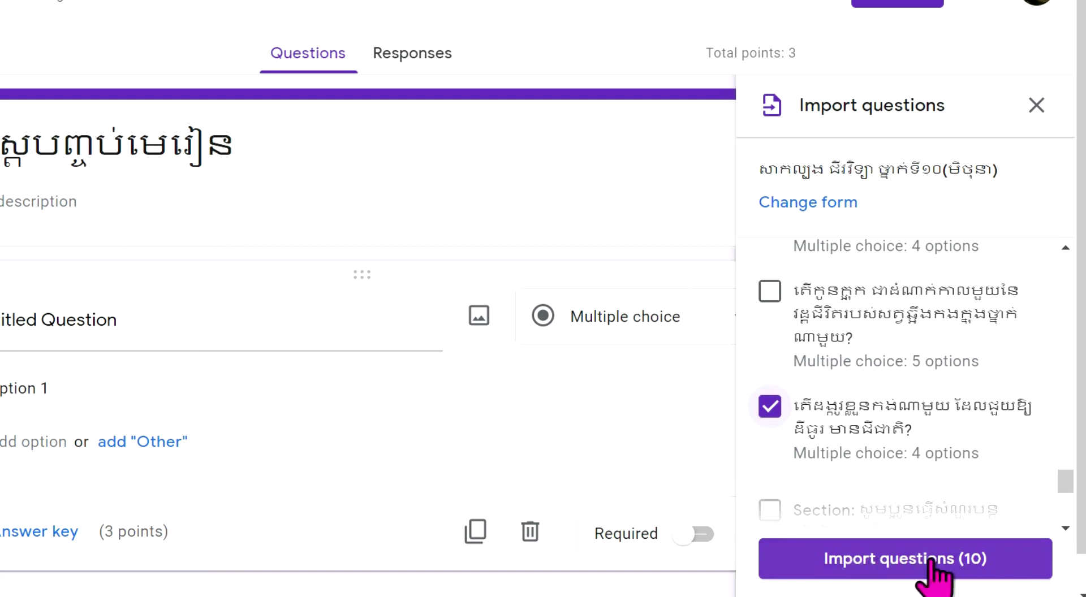
{"action": "left_click", "coordinate": [962, 559]}
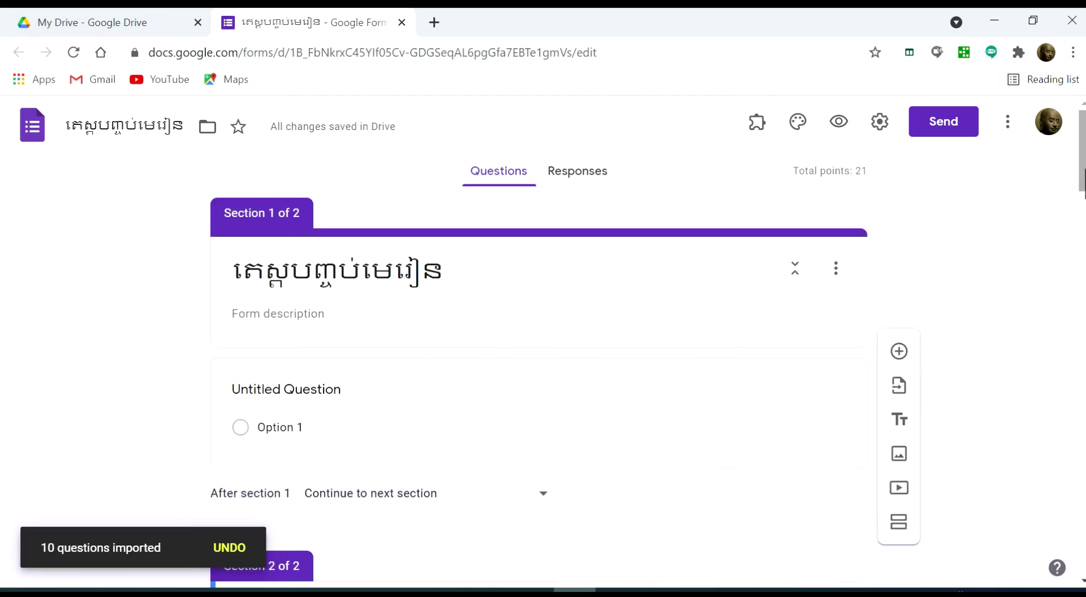
- Delete the empty "Untitled Question" from the first section of the form
{"action": "scroll", "coordinate": [538, 340], "scroll_direction": "down", "scroll_amount": 1}
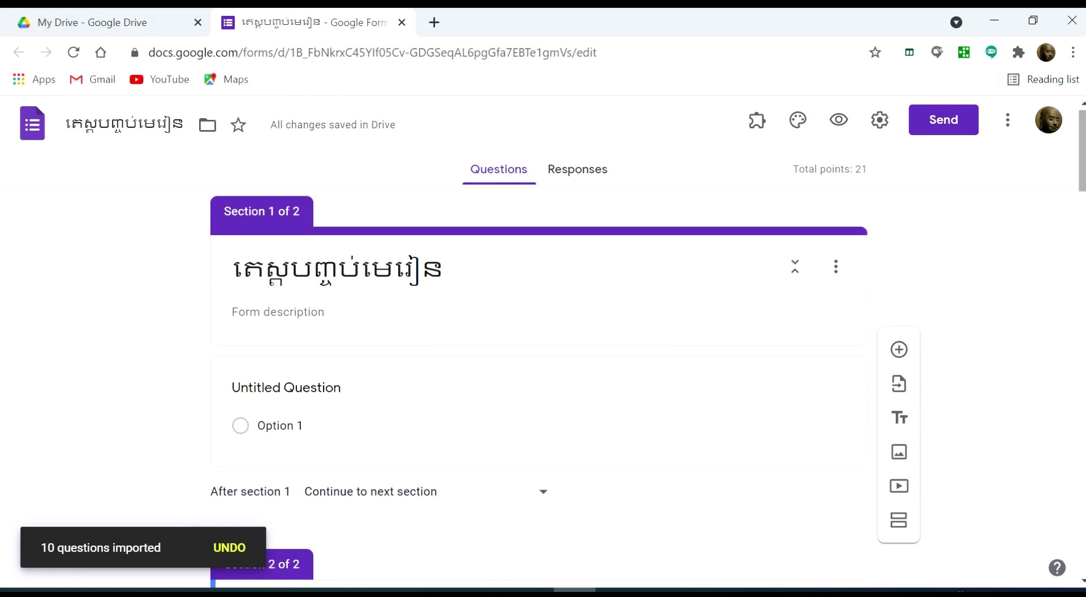
{"action": "scroll", "coordinate": [1082, 170], "scroll_direction": "down", "scroll_amount": 3}
{"action": "left_click", "coordinate": [616, 208]}
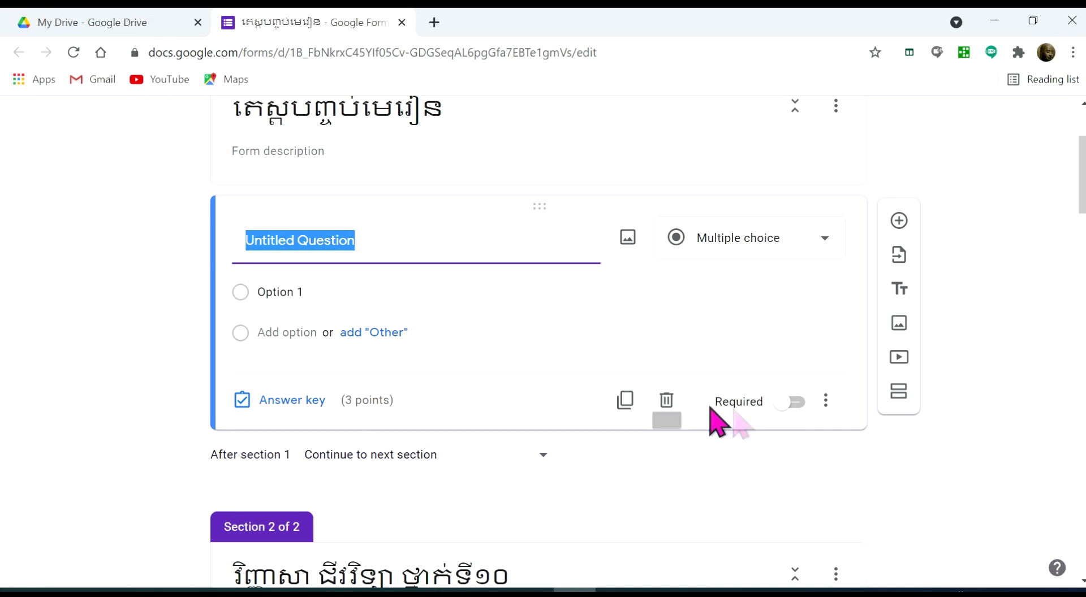
{"action": "left_click", "coordinate": [666, 401]}
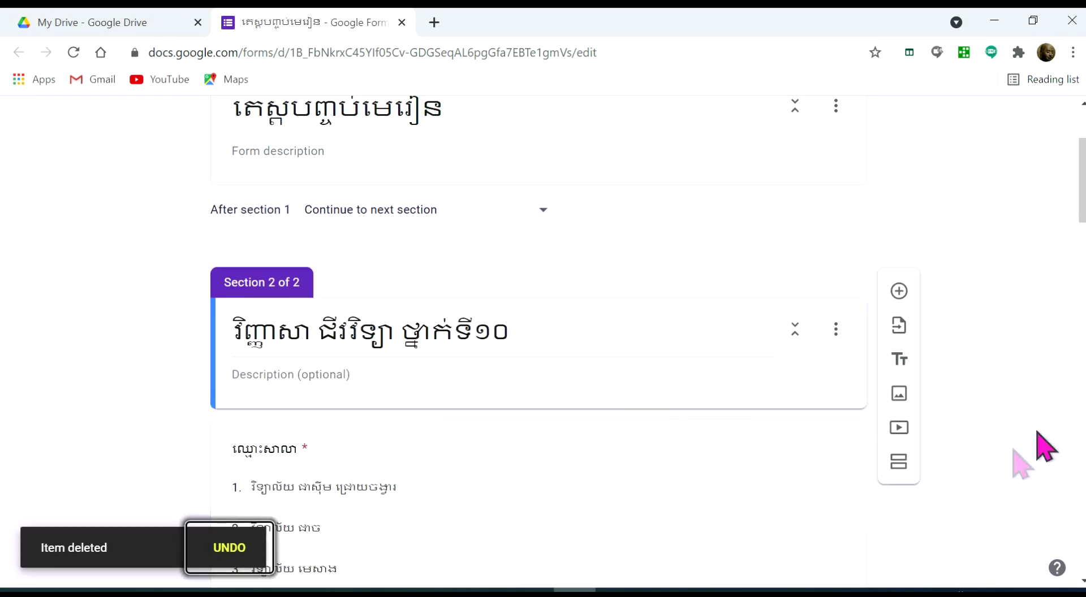
- Move the section "វិញ្ញាសា ជីវវិទ្យា ថ្នាក់ទី១០" above the section "តេស្តបញ្ចប់មេរៀន" and save the order
{"action": "mouse_move", "coordinate": [1082, 213]}
{"action": "left_mouse_down"}
{"action": "mouse_move", "coordinate": [1081, 175]}
{"action": "mouse_move", "coordinate": [1081, 232]}
{"action": "mouse_move", "coordinate": [1082, 222]}
{"action": "left_mouse_up"}
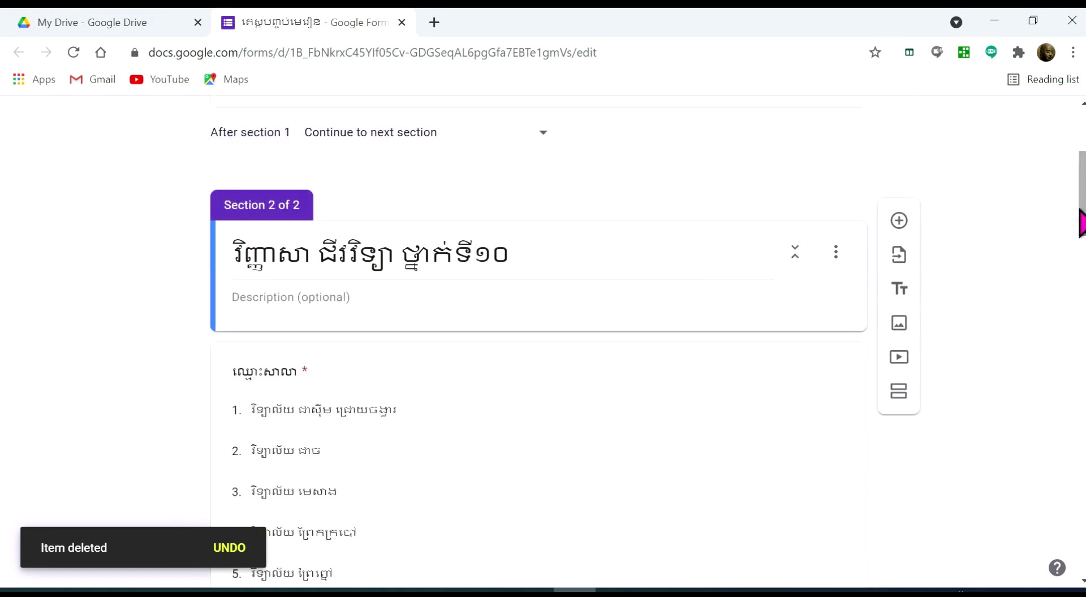
{"action": "triple_click", "coordinate": [526, 254]}
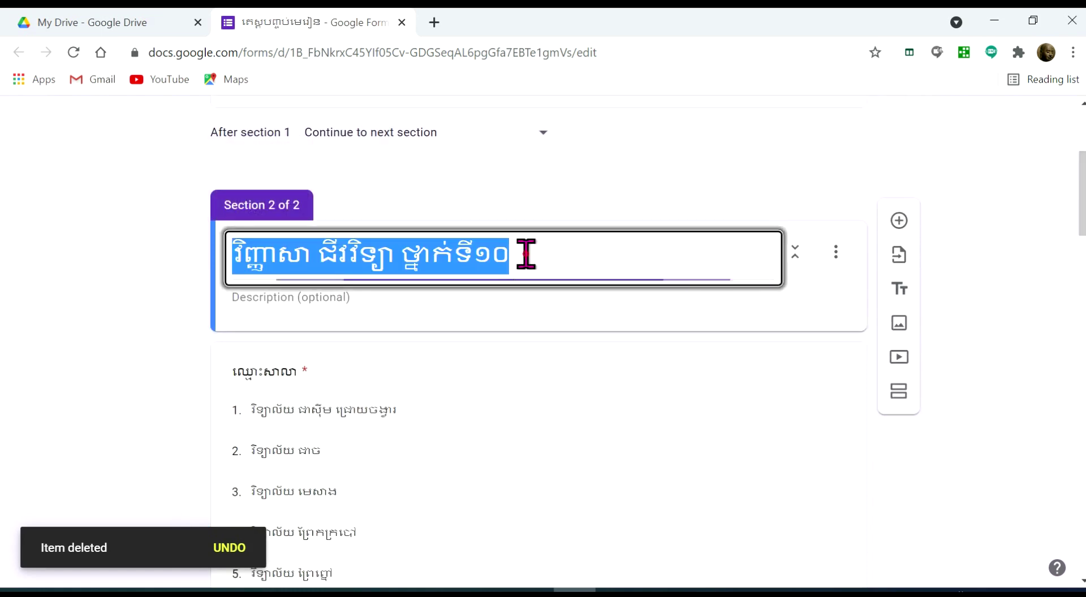
{"action": "left_click", "coordinate": [837, 253]}
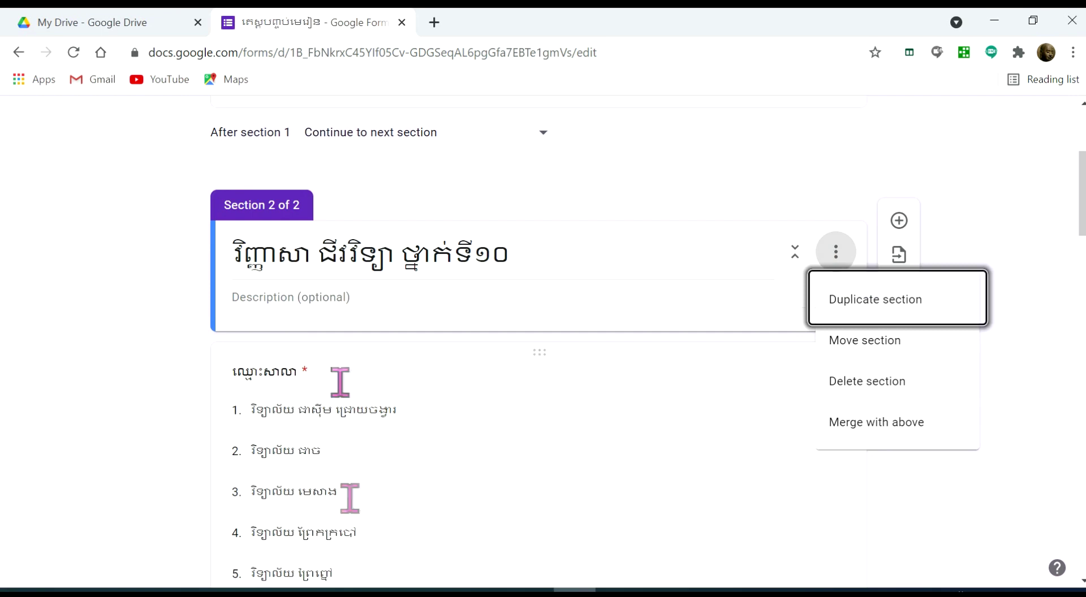
{"action": "left_click", "coordinate": [861, 338]}
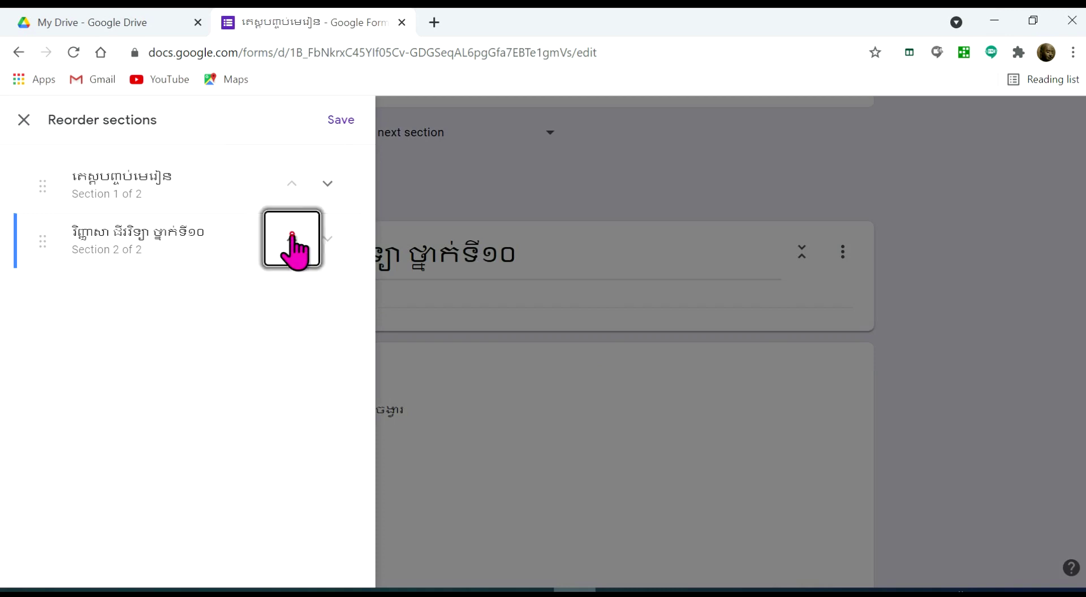
{"action": "left_click", "coordinate": [292, 234]}
{"action": "left_click", "coordinate": [342, 120]}
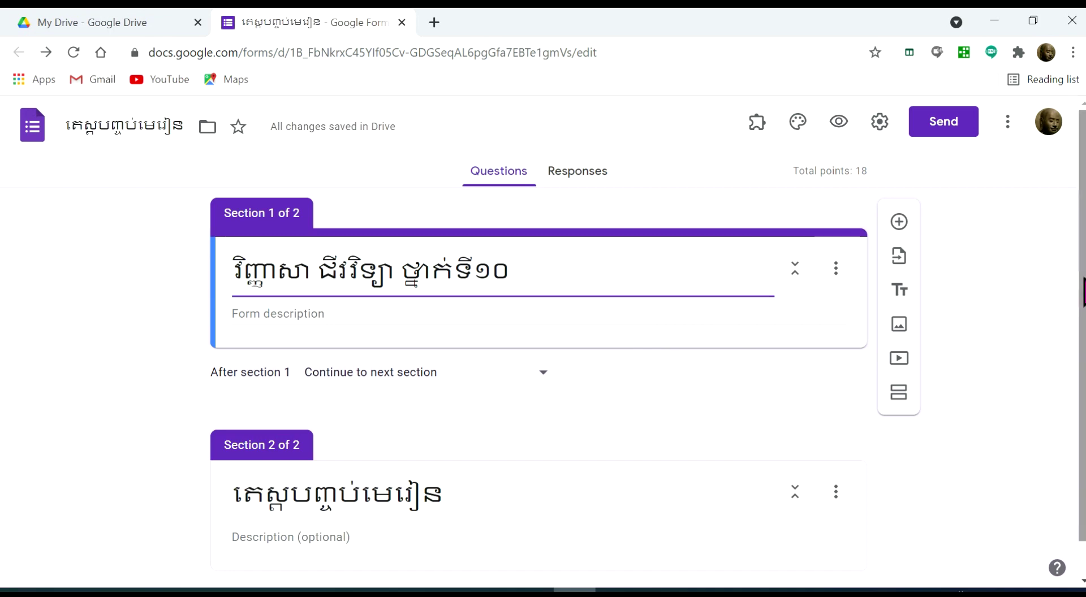
{"action": "scroll", "coordinate": [1082, 291], "scroll_direction": "down", "scroll_amount": 1}
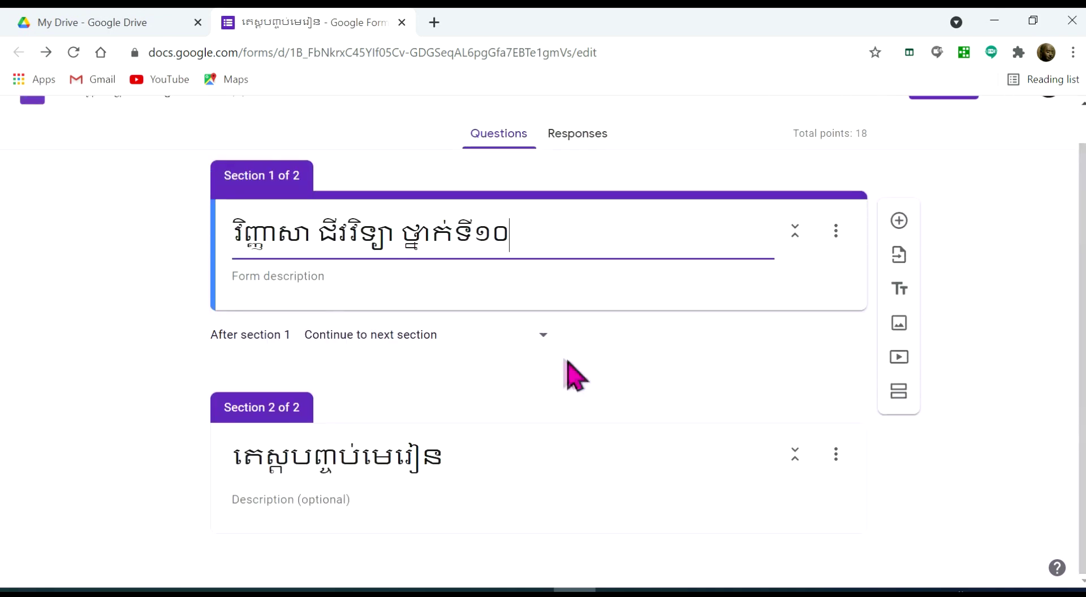
{"action": "left_click", "coordinate": [545, 336]}
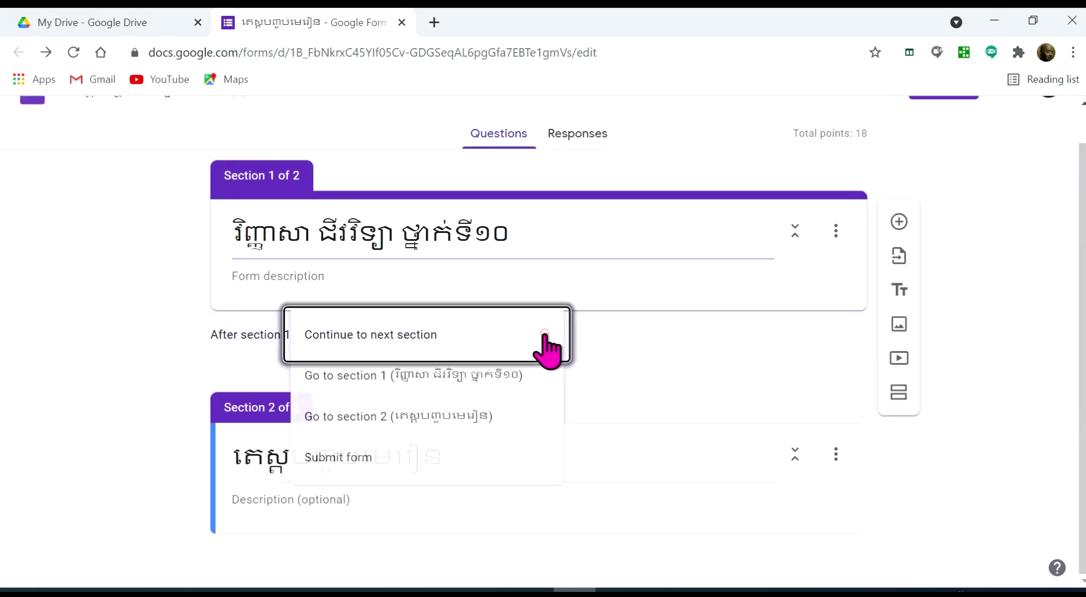
{"action": "left_click", "coordinate": [657, 388]}
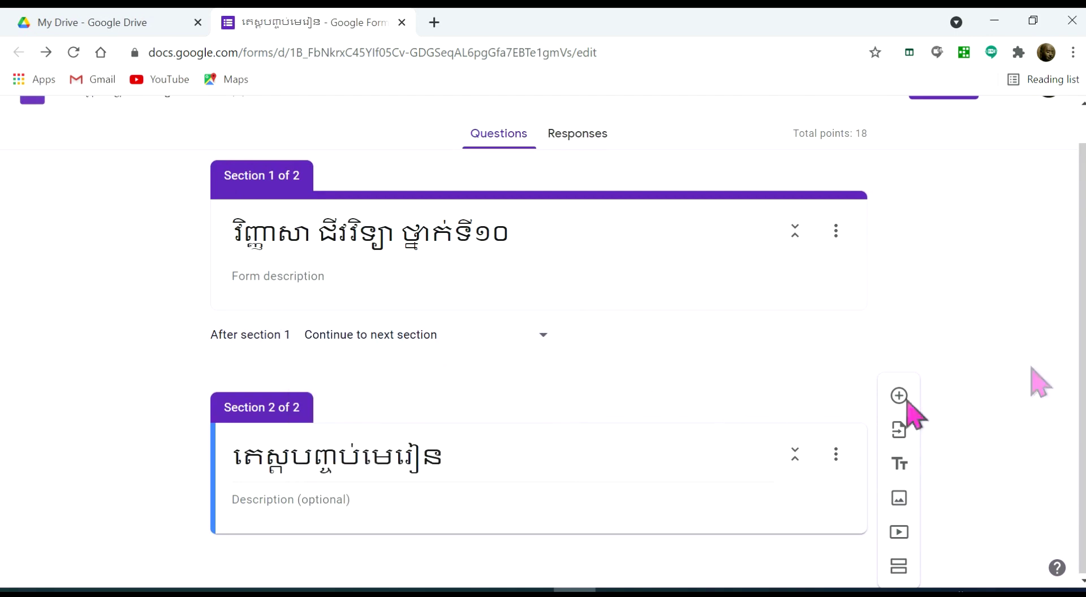
{"action": "scroll", "coordinate": [1083, 226], "scroll_direction": "up", "scroll_amount": 1}
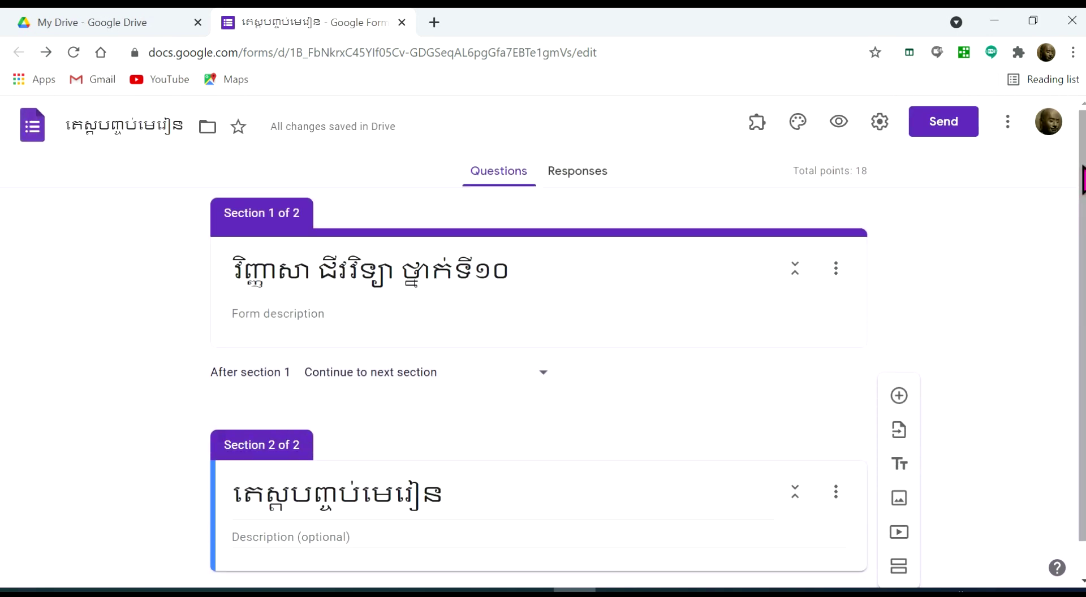
- Collapse the first section and move the section "តេស្តបញ្ចប់មេរៀន" back above "វិញ្ញាសា ជីវវិទ្យា ថ្នាក់ទី១០", saving the order
{"action": "left_click", "coordinate": [798, 261]}
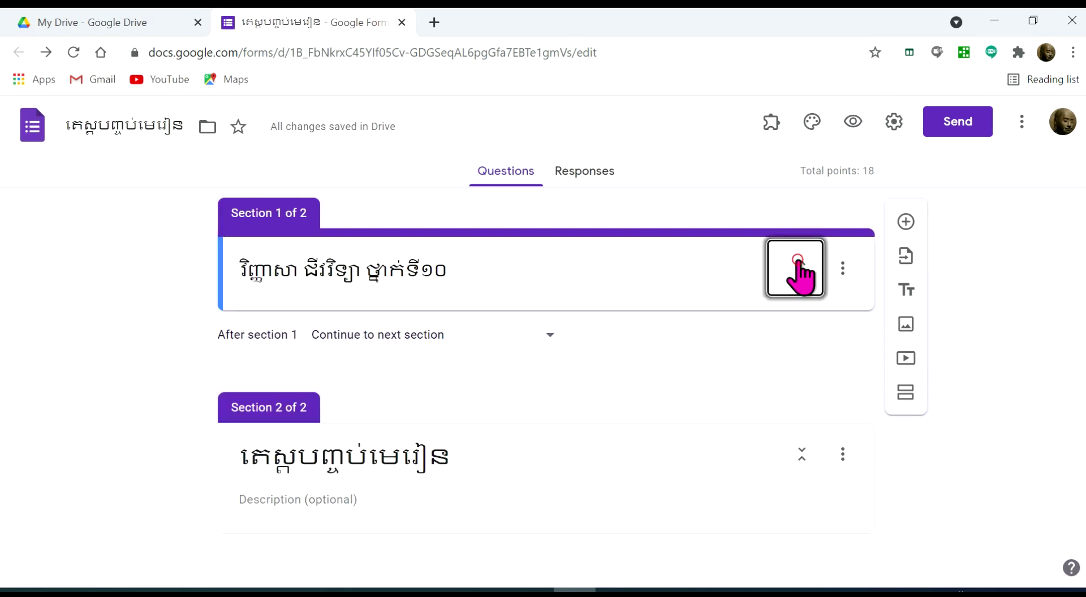
{"action": "left_click", "coordinate": [842, 268]}
{"action": "left_click", "coordinate": [871, 367]}
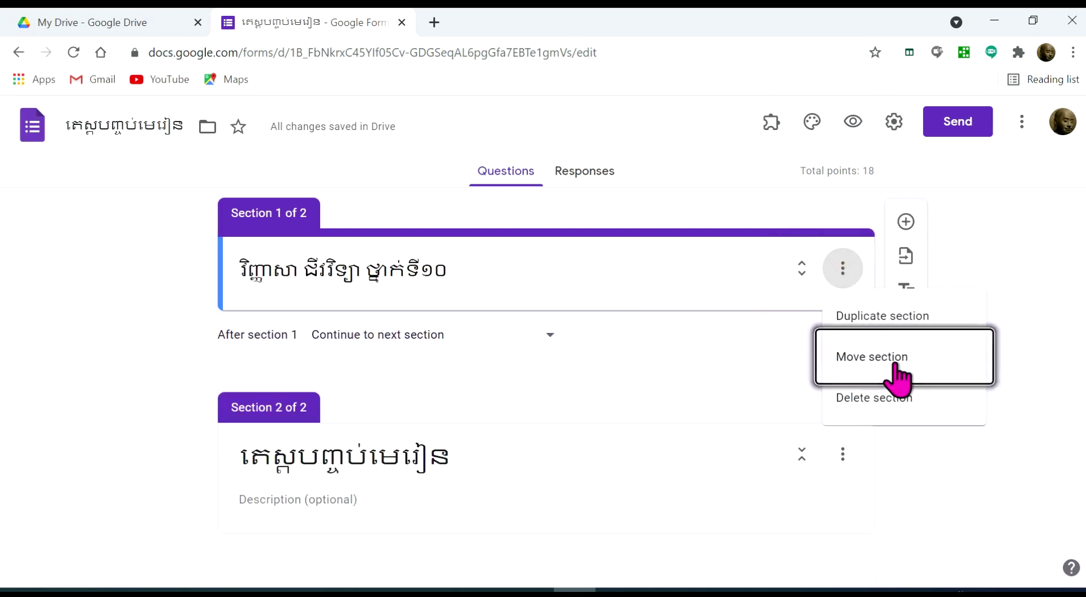
{"action": "left_click", "coordinate": [864, 363]}
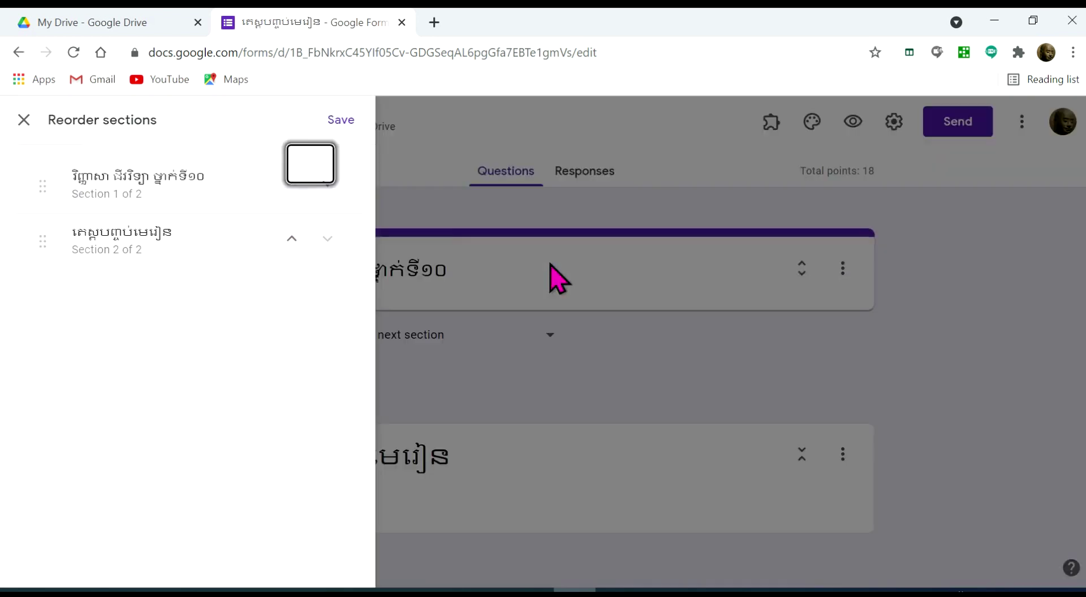
{"action": "left_click", "coordinate": [292, 238]}
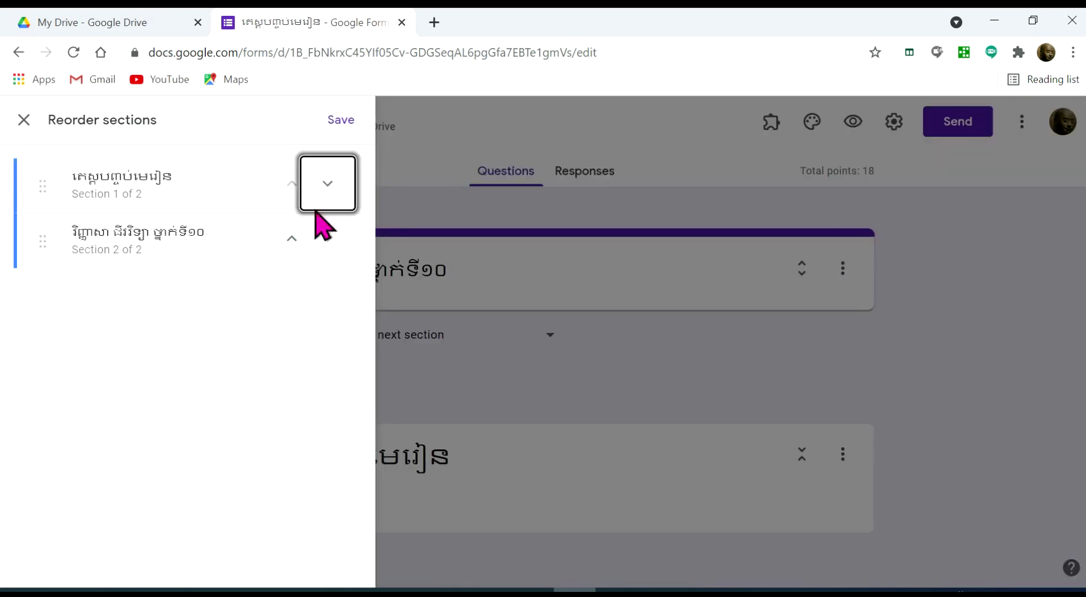
{"action": "left_click", "coordinate": [340, 120]}
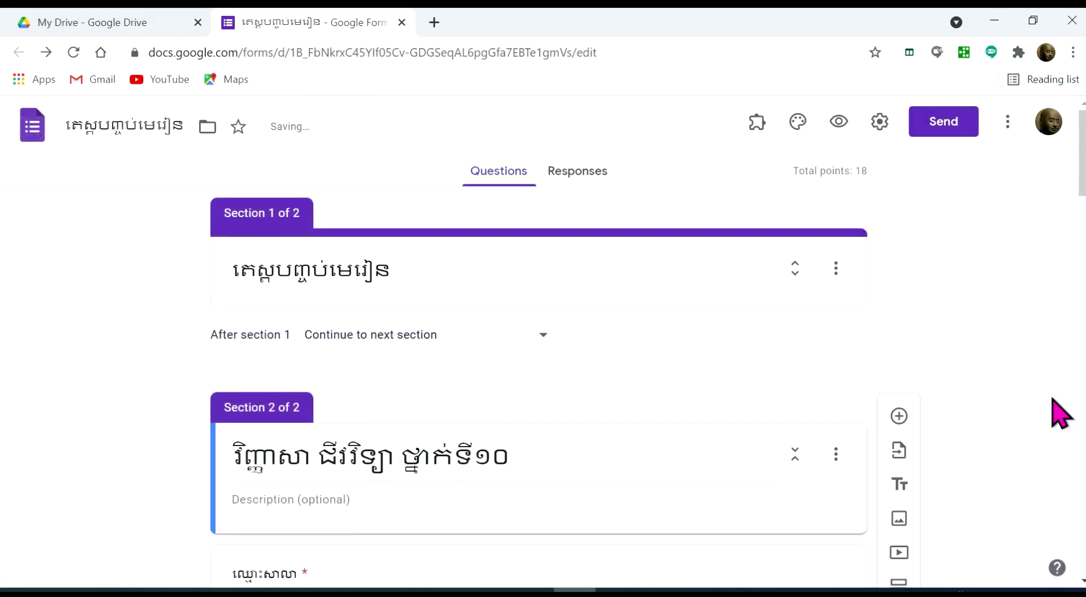
- Delete section 1, "តេស្តបញ្ចប់មេរៀន", and expand the remaining form header
{"action": "scroll", "coordinate": [537, 339], "scroll_direction": "down", "scroll_amount": 15}
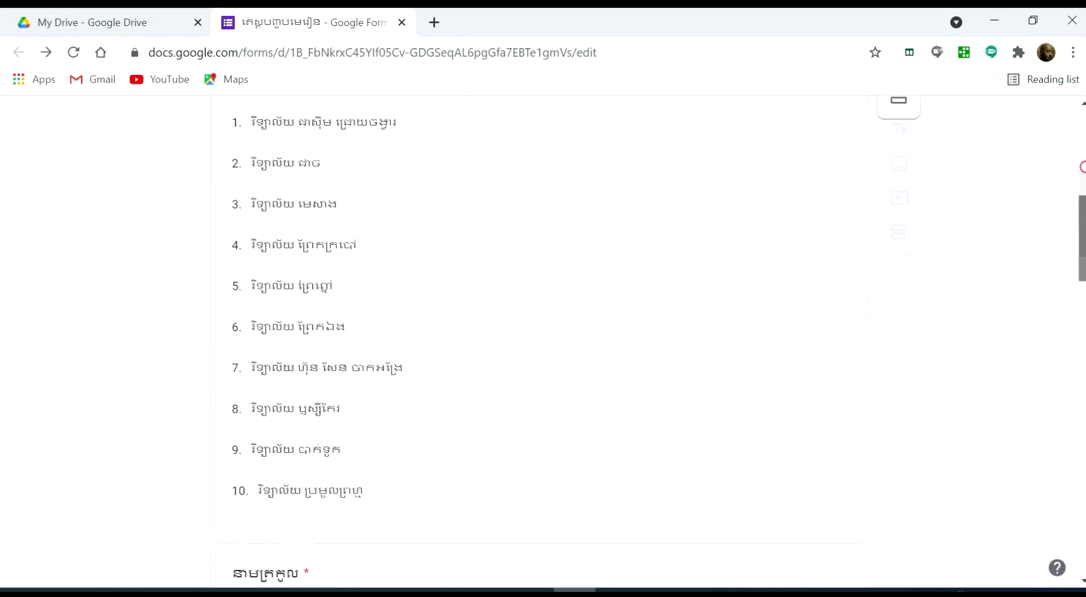
{"action": "left_click_drag", "start_coordinate": [1082, 372], "coordinate": [1080, 179]}
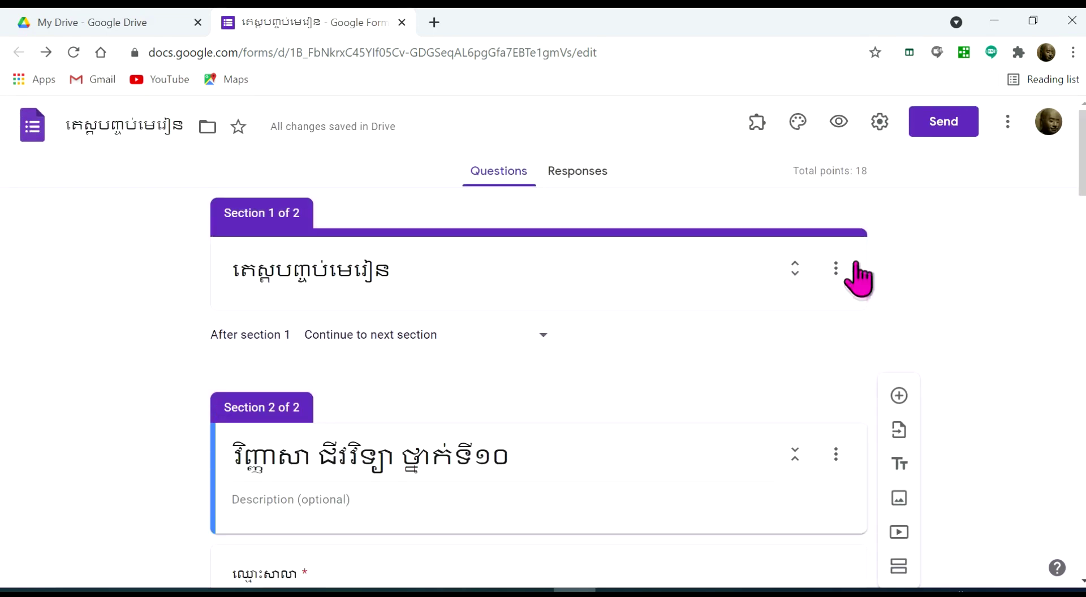
{"action": "left_click", "coordinate": [837, 269]}
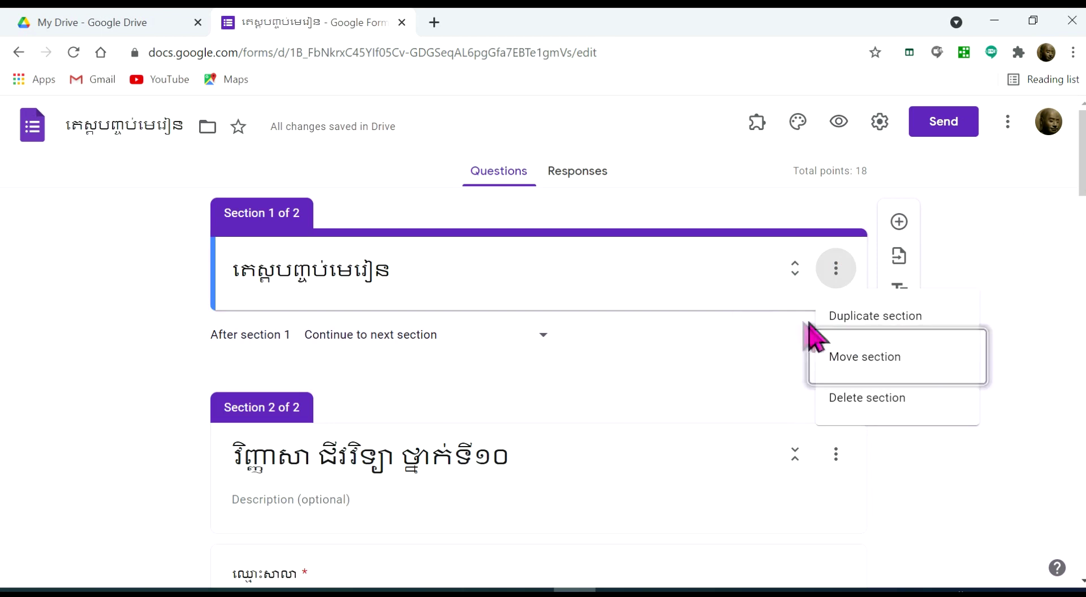
{"action": "left_click", "coordinate": [842, 401]}
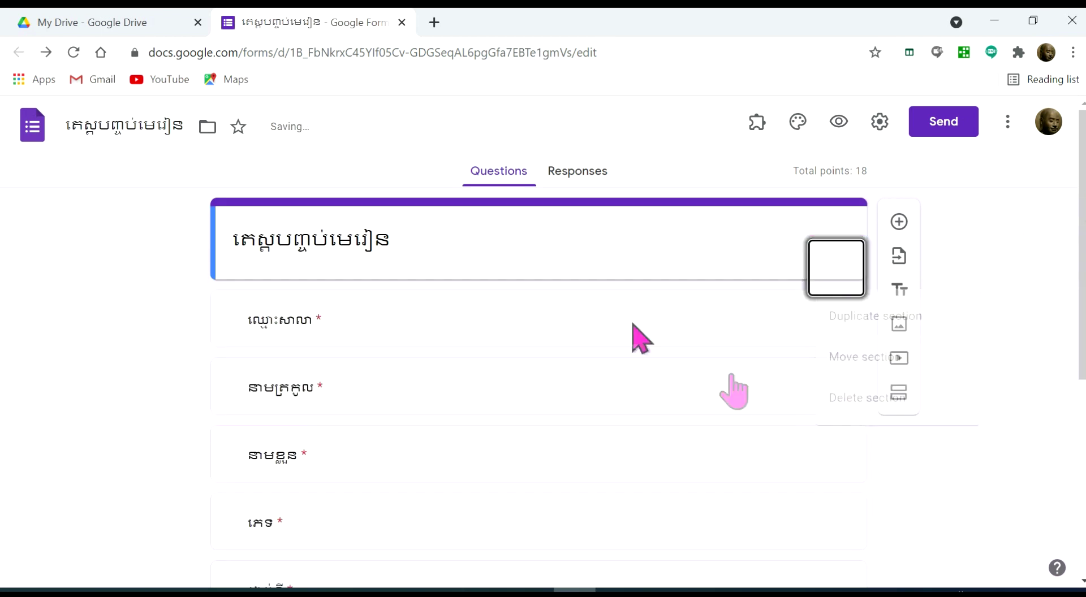
{"action": "left_click", "coordinate": [457, 247]}
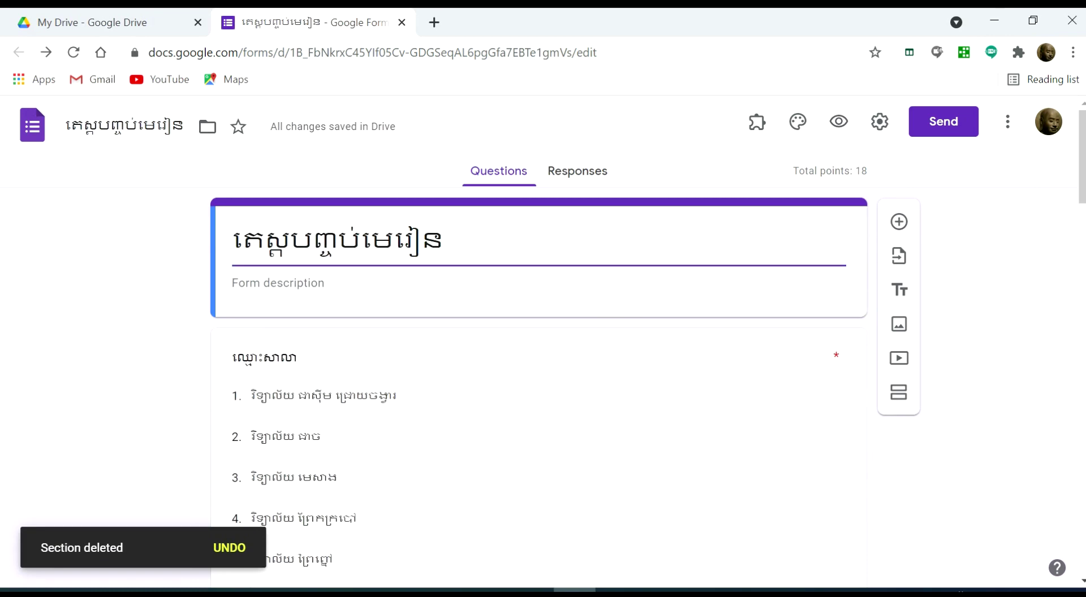
- Select the form's last question and load the form "សន្លឹកកិច្ចការ កម្រិត១" as the source for another question import
{"action": "scroll", "coordinate": [538, 339], "scroll_direction": "down", "scroll_amount": 20}
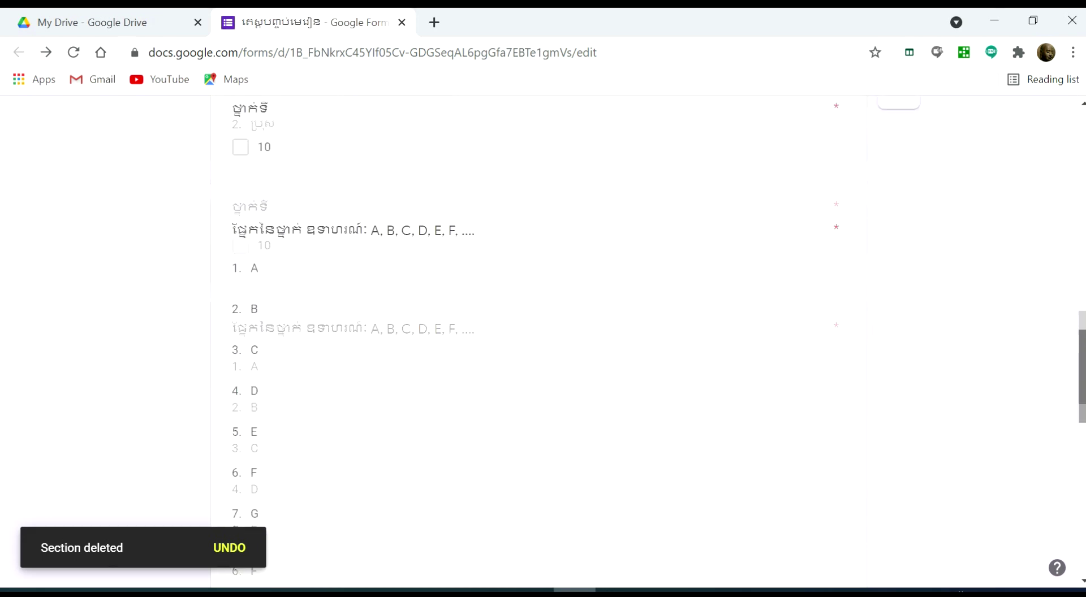
{"action": "scroll", "coordinate": [537, 340], "scroll_direction": "down", "scroll_amount": 10}
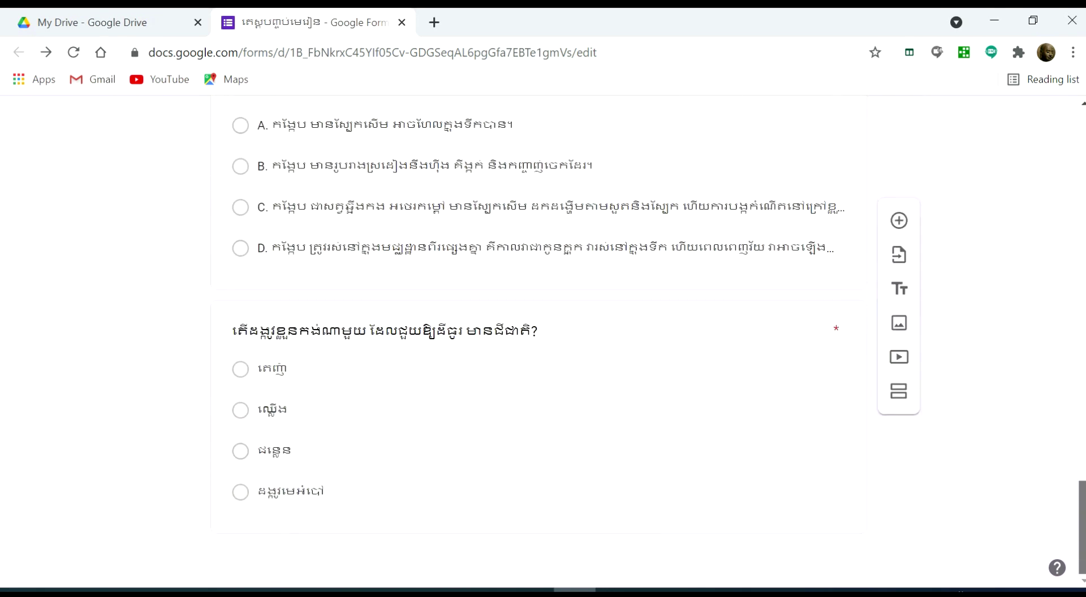
{"action": "scroll", "coordinate": [537, 339], "scroll_direction": "up", "scroll_amount": 15}
{"action": "scroll", "coordinate": [537, 340], "scroll_direction": "down", "scroll_amount": 15}
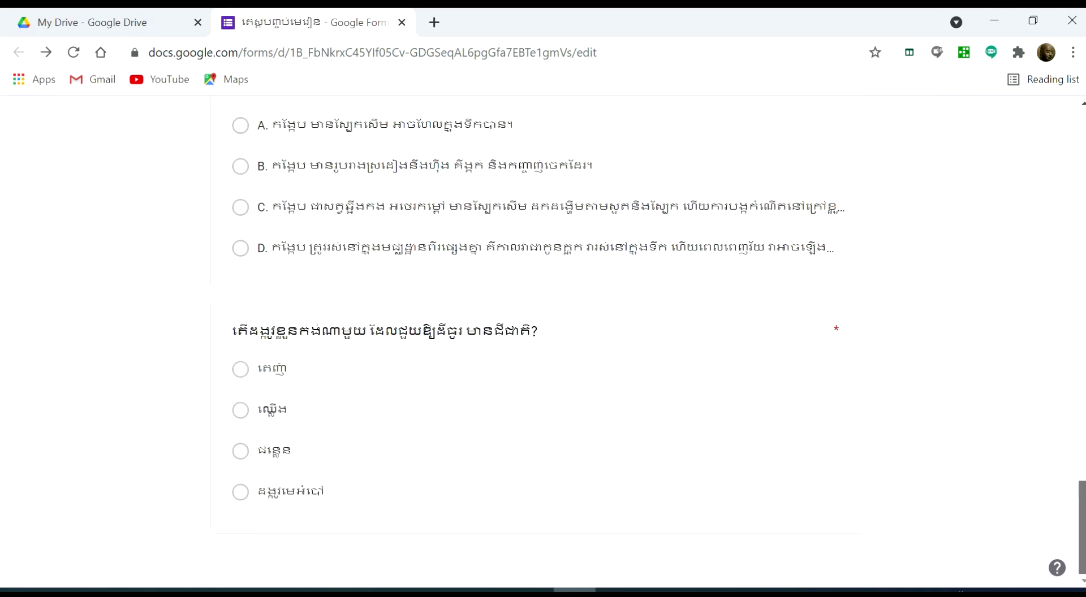
{"action": "left_click", "coordinate": [553, 519]}
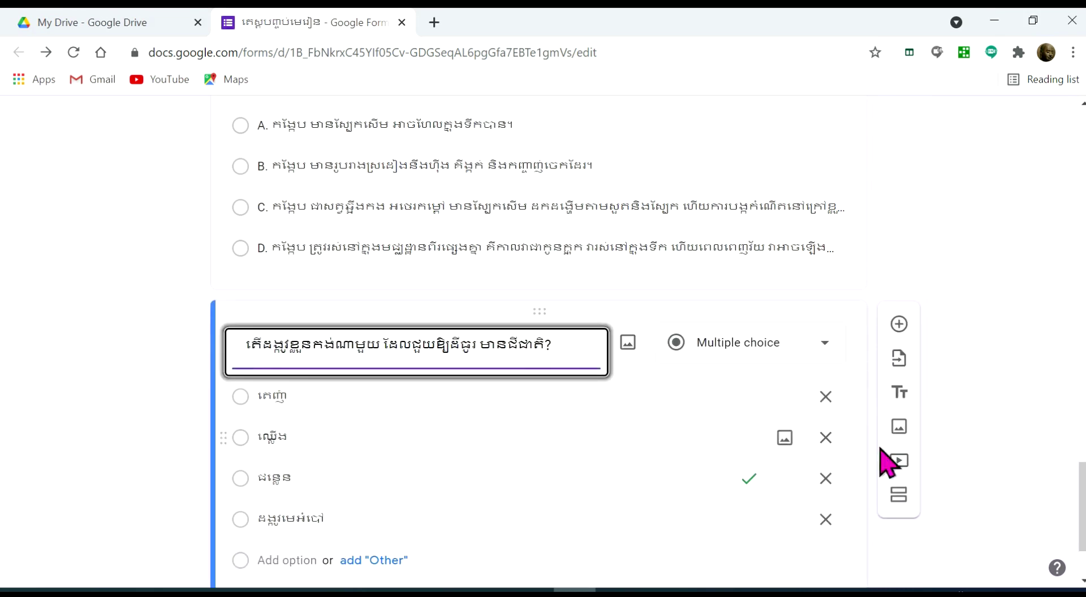
{"action": "scroll", "coordinate": [1075, 509], "scroll_direction": "down", "scroll_amount": 2}
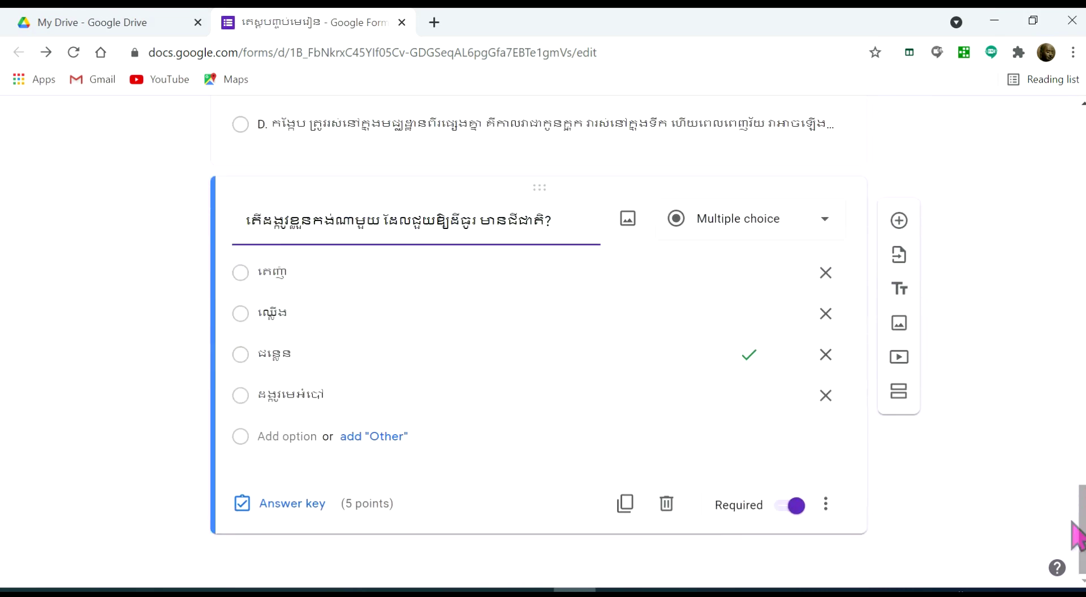
{"action": "left_click", "coordinate": [898, 255]}
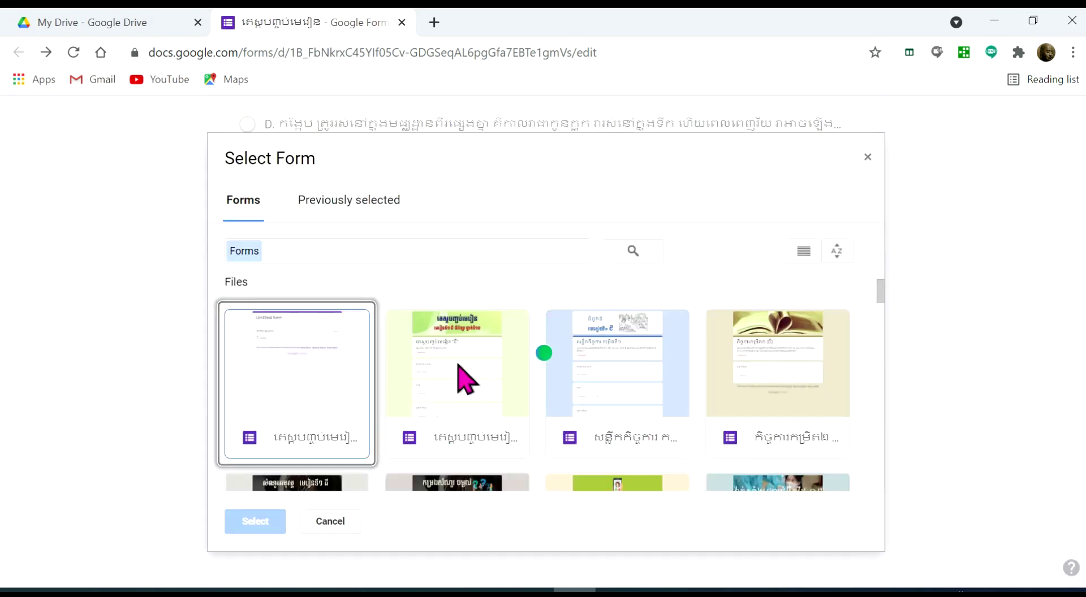
{"action": "left_click", "coordinate": [618, 406]}
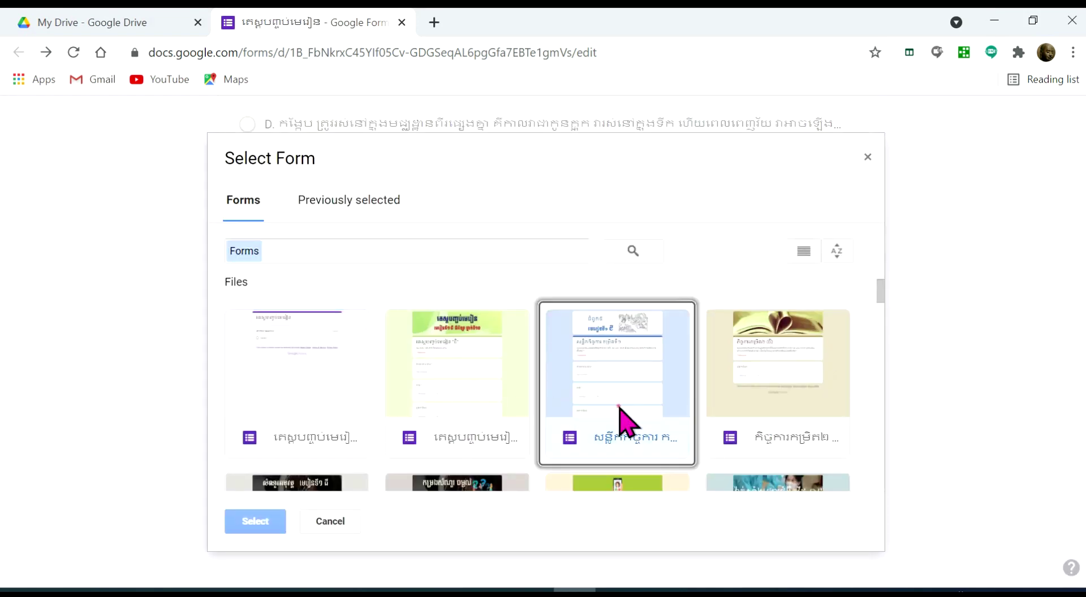
{"action": "left_click", "coordinate": [276, 518]}
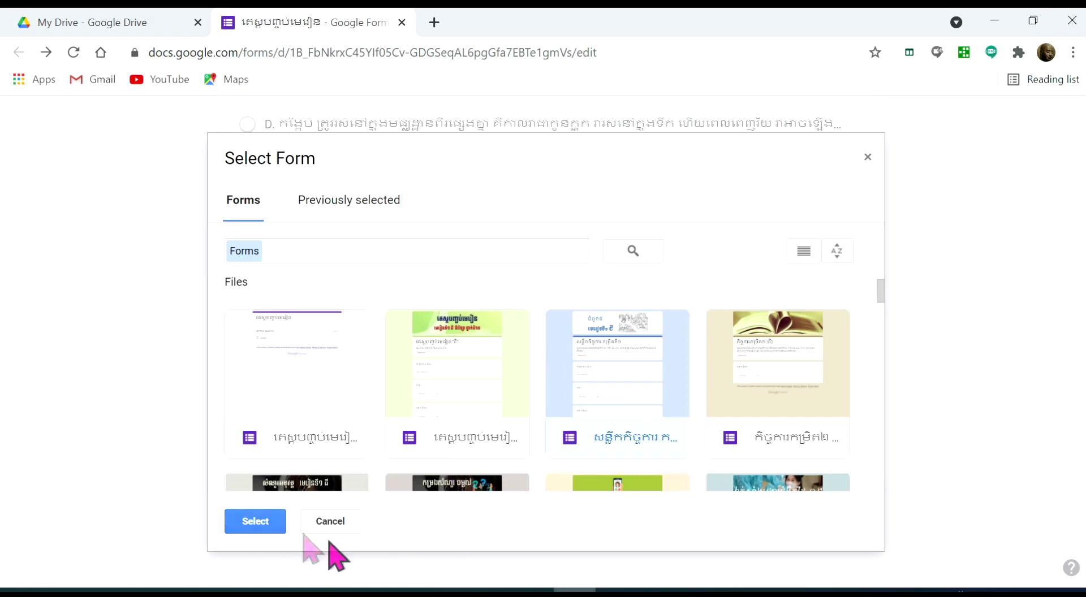
{"action": "left_click", "coordinate": [260, 521]}
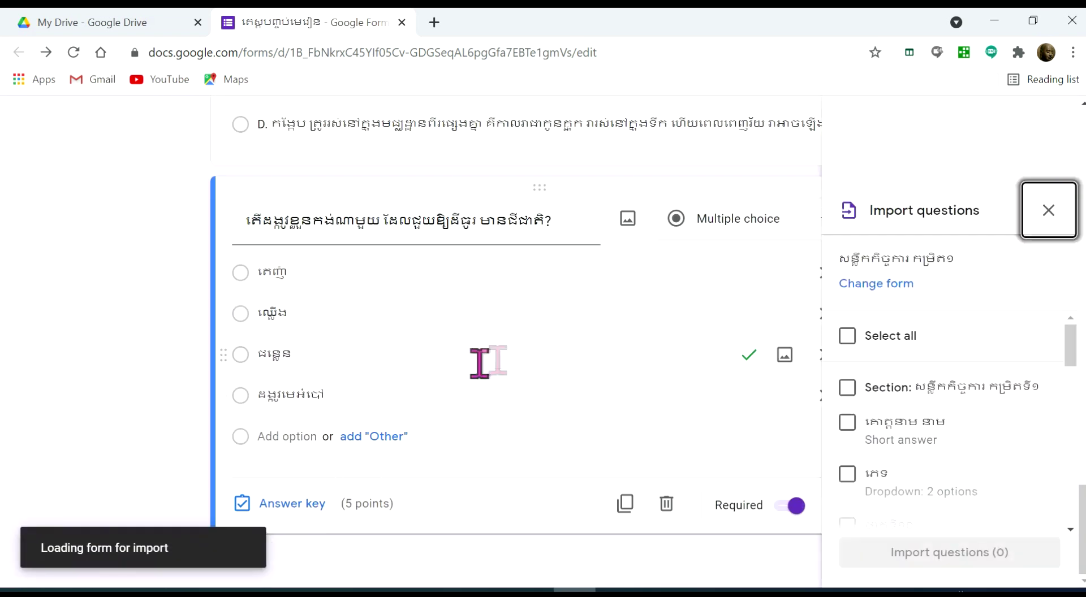
- Import the multiple-choice question "ជីអ៊ុយរេ ជីផូស្វាត ជីអាសូត និងជីប៉ូតាស្យូម ជាប្រភេទជីអ្វី?" and the dropdown question "សាច់ជីល្អិតម៉ដ្ឋ..." from "សន្លឹកកិច្ចការ កម្រិត១"
{"action": "left_click_drag", "start_coordinate": [1071, 348], "coordinate": [1068, 398]}
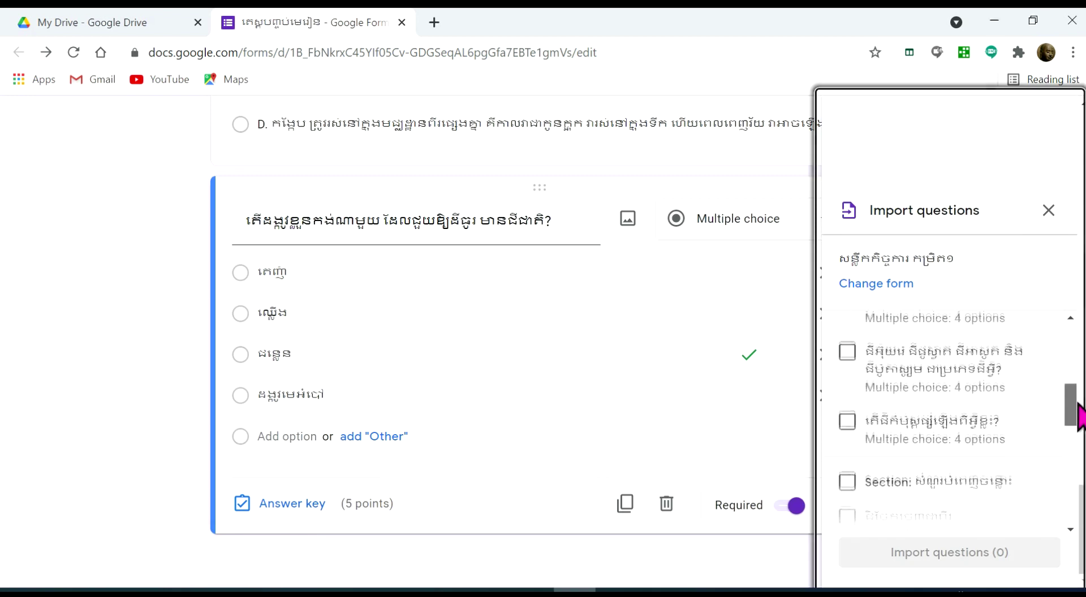
{"action": "left_click", "coordinate": [847, 350]}
{"action": "left_click_drag", "start_coordinate": [1078, 414], "coordinate": [1077, 443]}
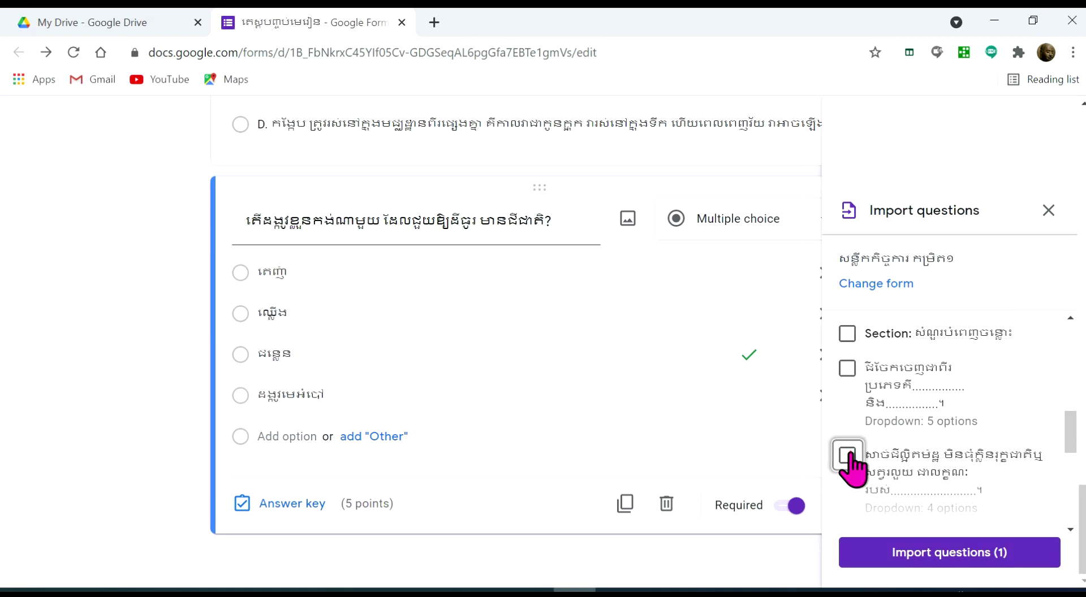
{"action": "left_click", "coordinate": [967, 556]}
- Move the imported multiple-choice question about ជីអ៊ុយរេ, ជីផូស្វាត, ជីអាសូត and ជីប៉ូតាស្យូម down below the form's last question, "តើដង្កូវខ្លួនកង់ណាមួយ..."
{"action": "scroll", "coordinate": [1083, 461], "scroll_direction": "up", "scroll_amount": 5}
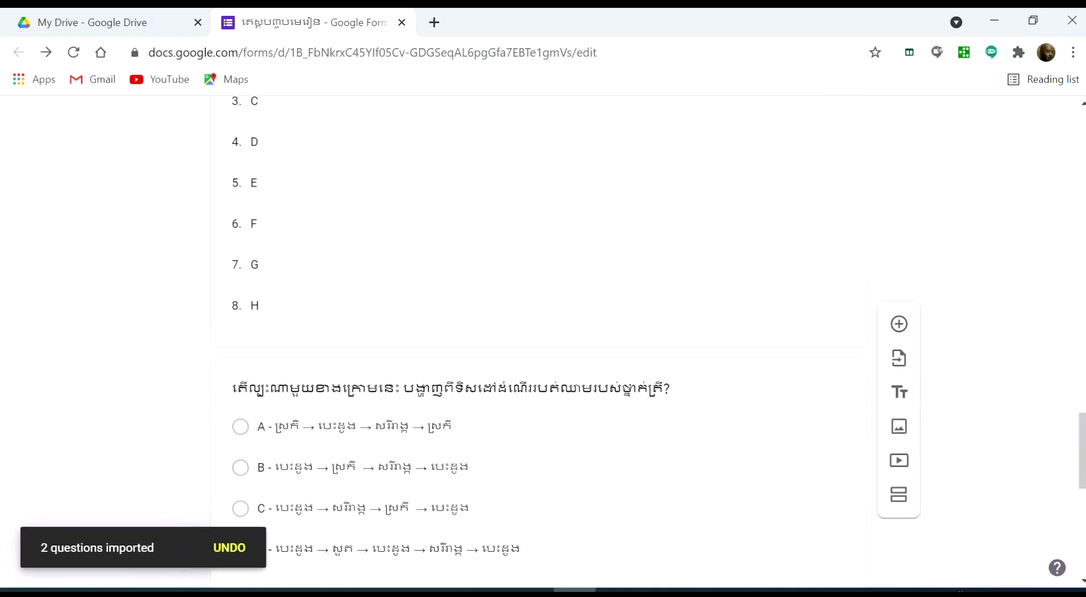
{"action": "scroll", "coordinate": [1083, 461], "scroll_direction": "up", "scroll_amount": 4}
{"action": "scroll", "coordinate": [1083, 461], "scroll_direction": "down", "scroll_amount": 8}
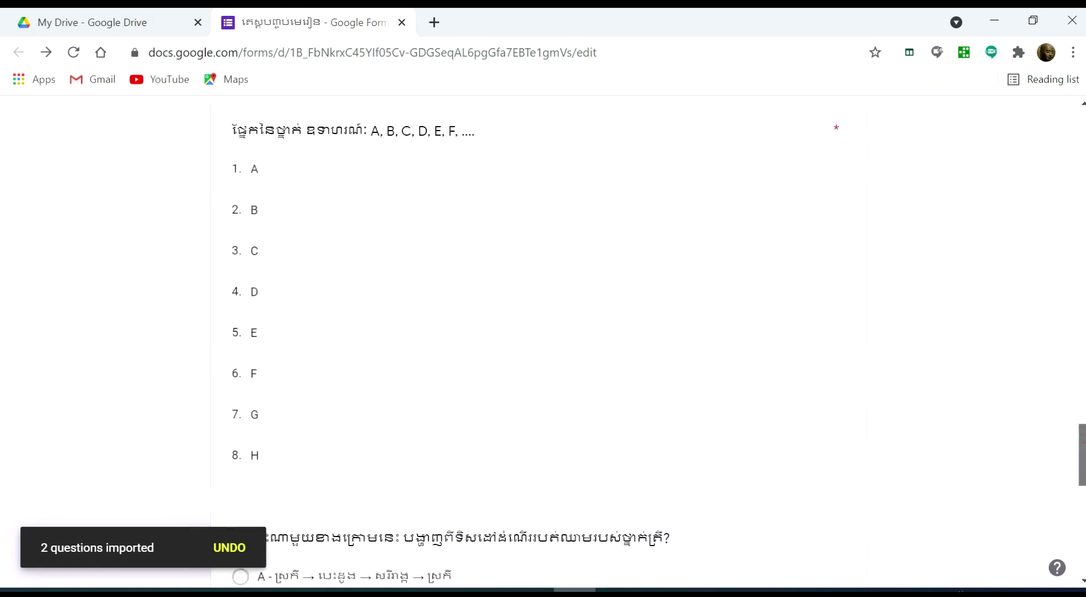
{"action": "scroll", "coordinate": [1083, 461], "scroll_direction": "down", "scroll_amount": 6}
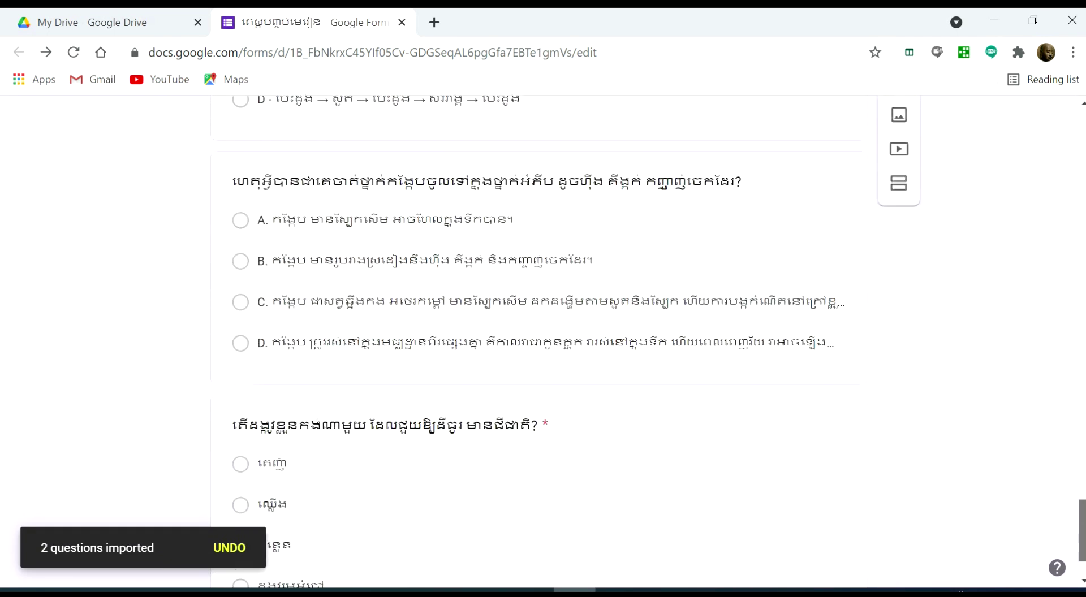
{"action": "left_click_drag", "start_coordinate": [1082, 543], "coordinate": [1051, 205]}
{"action": "scroll", "coordinate": [1051, 207], "scroll_direction": "down", "scroll_amount": 3}
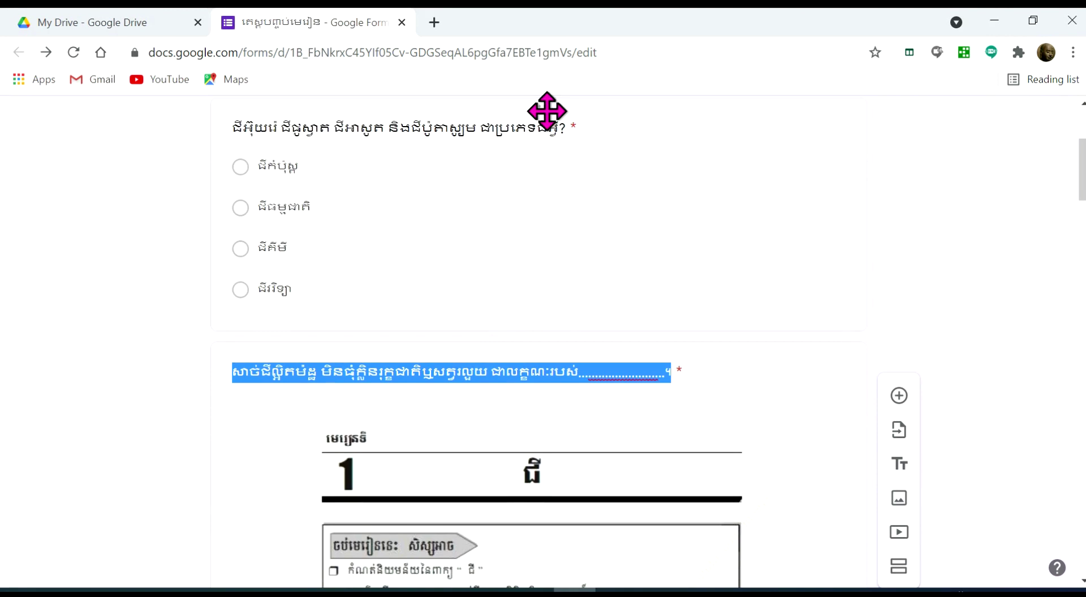
{"action": "left_click", "coordinate": [547, 111]}
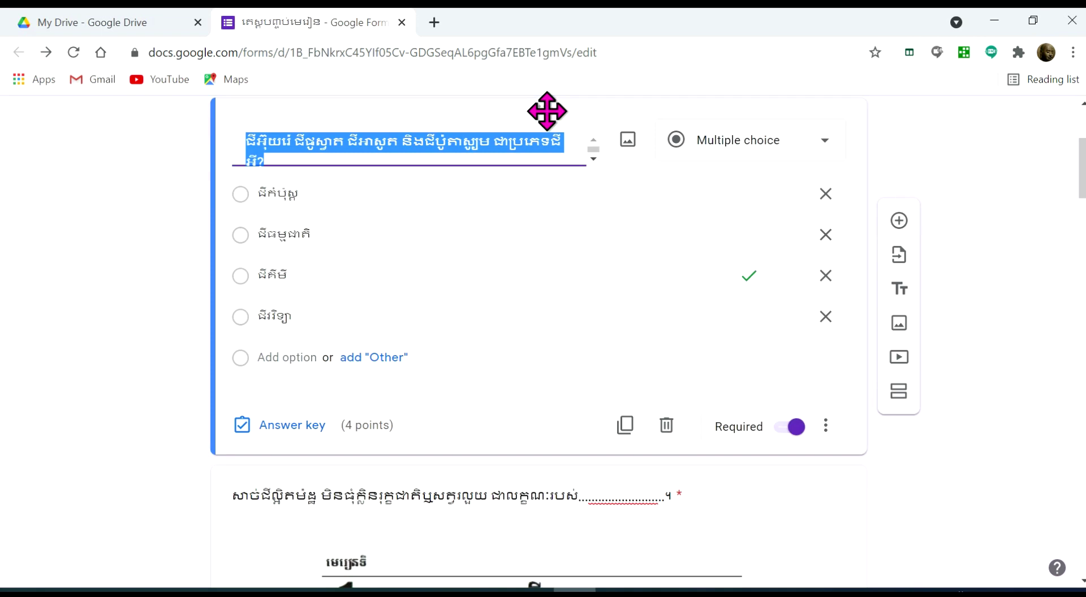
{"action": "left_click_drag", "start_coordinate": [547, 116], "coordinate": [507, 502]}
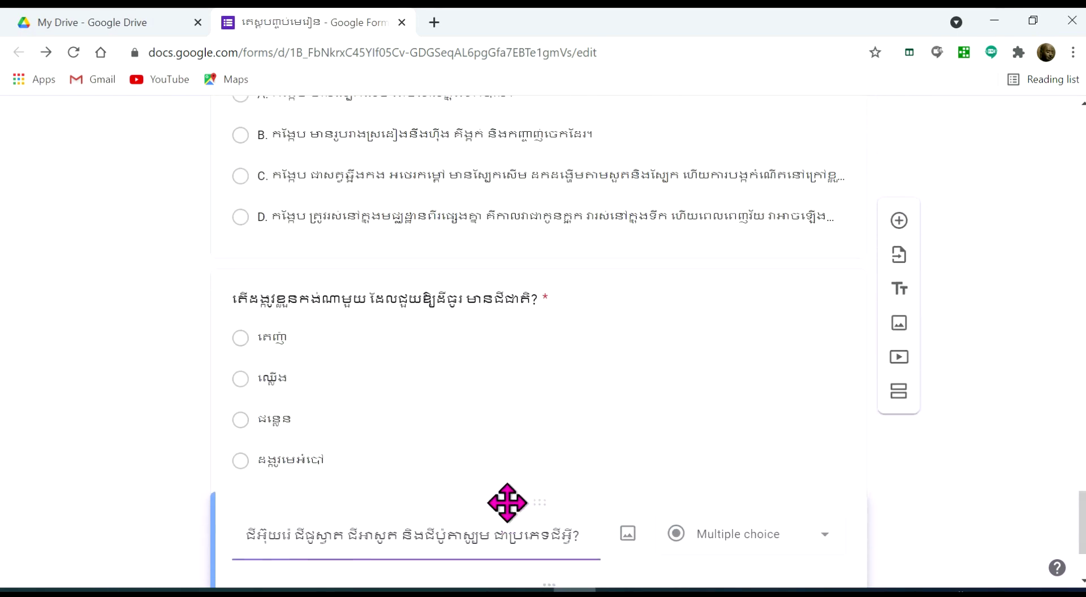
{"action": "triple_click", "coordinate": [500, 576]}
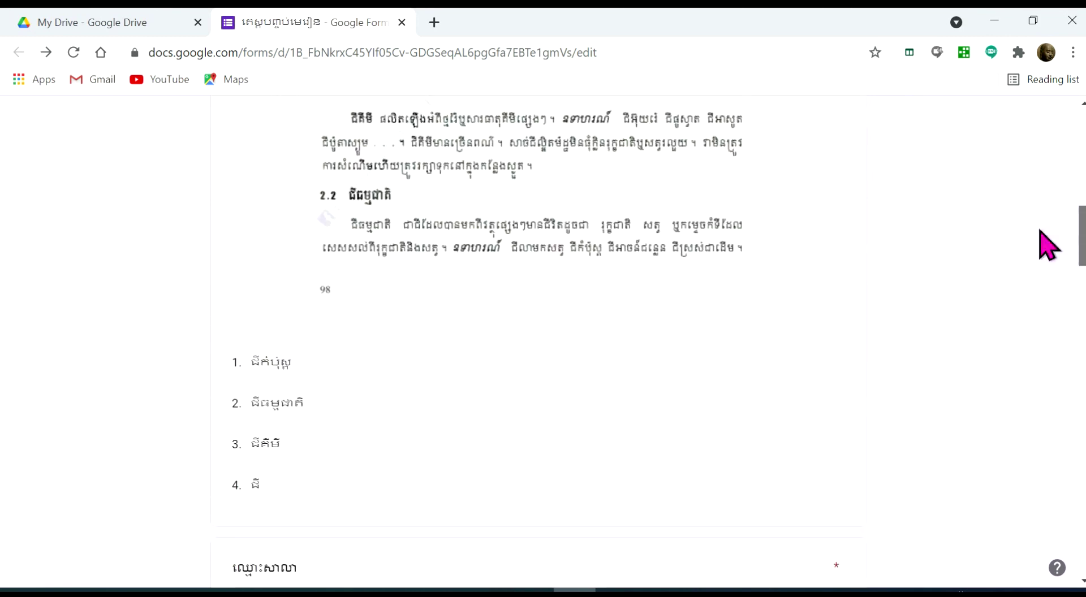
- Move the imported dropdown question "សាច់ជីល្អិតម៉ដ្ឋ..." with its lesson image below the question "តើដង្កូវខ្លួនកង់ណាមួយ..." and return to the form header
{"action": "scroll", "coordinate": [1050, 243], "scroll_direction": "up", "scroll_amount": 10}
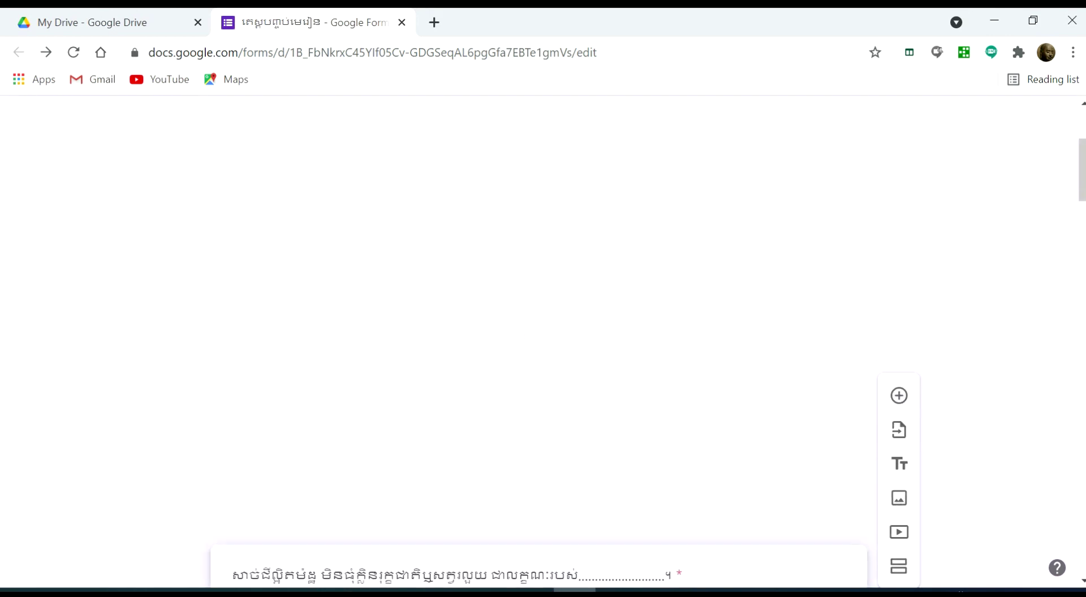
{"action": "left_click_drag", "start_coordinate": [537, 580], "coordinate": [517, 570]}
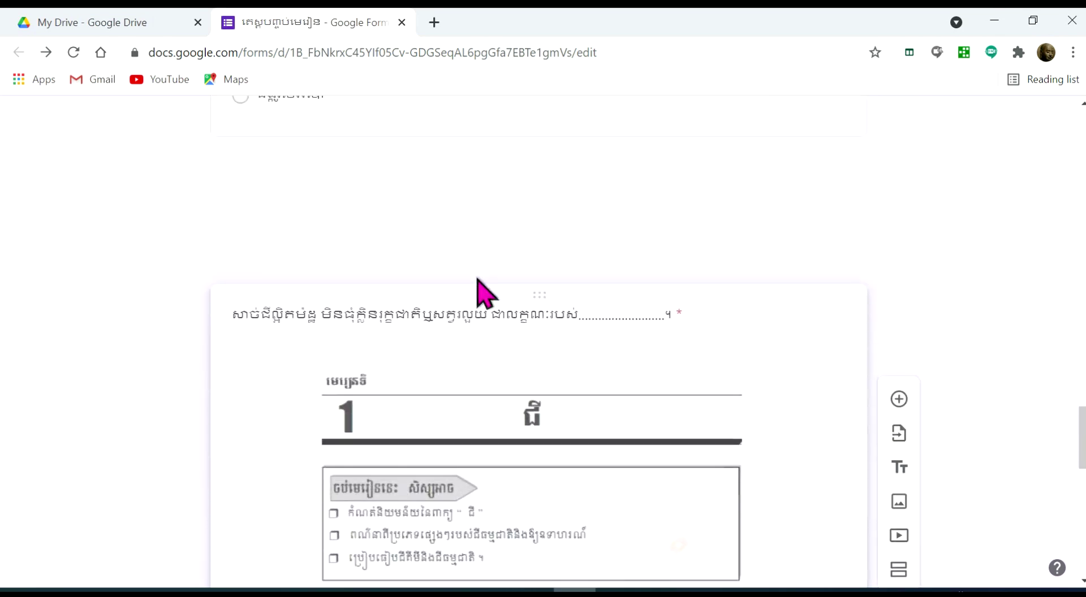
{"action": "left_click", "coordinate": [477, 232]}
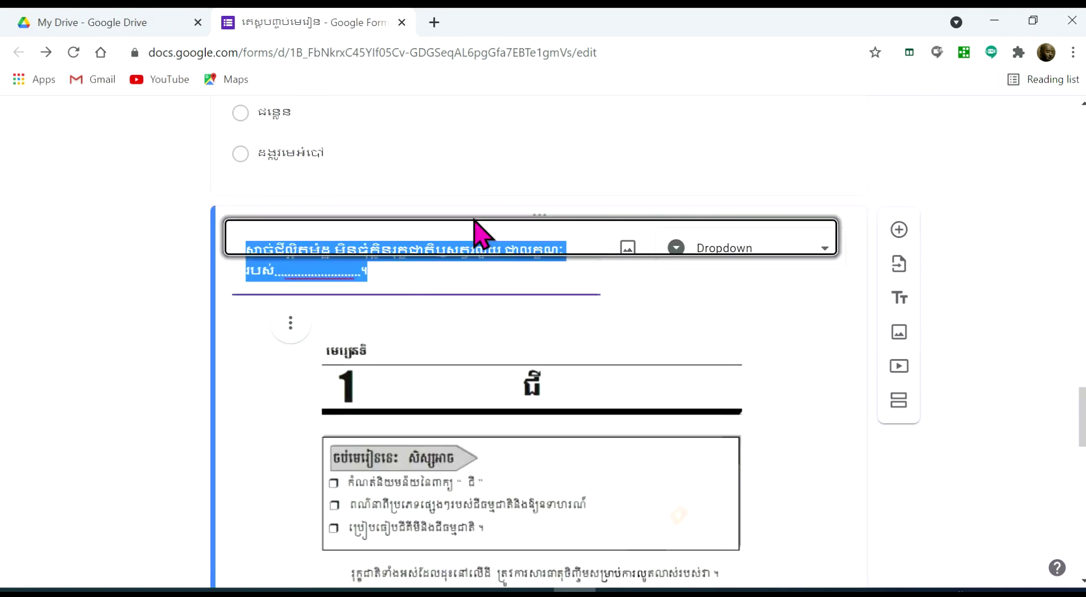
{"action": "left_click", "coordinate": [1011, 304]}
{"action": "left_click_drag", "start_coordinate": [546, 217], "coordinate": [521, 534]}
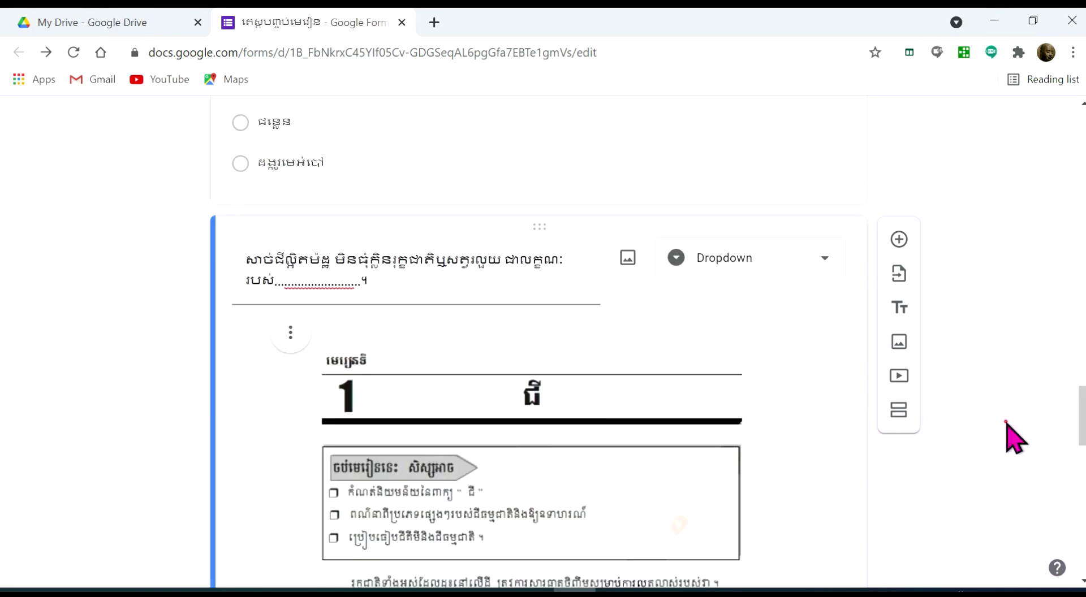
{"action": "left_click_drag", "start_coordinate": [1082, 421], "coordinate": [1036, 141]}
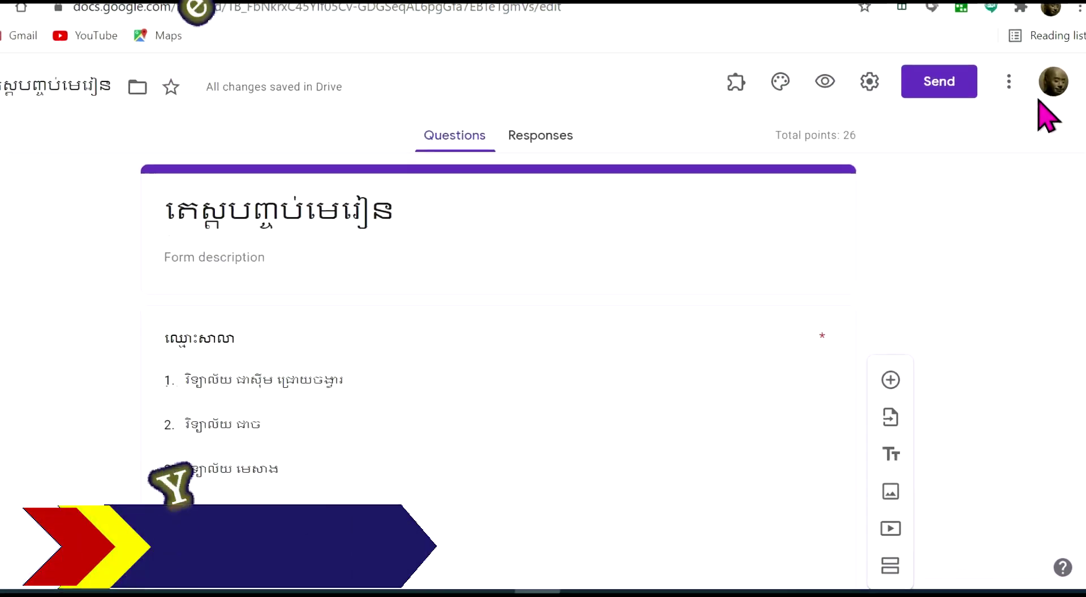